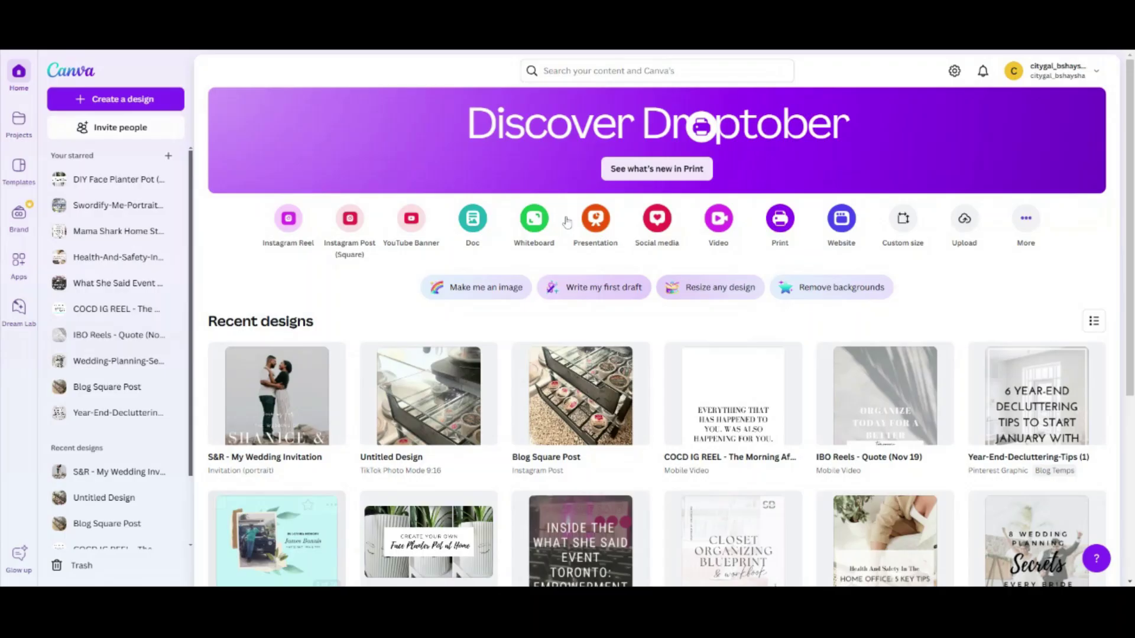
Step: Search for "wedding invitation" and create a blank portrait invitation from the template results
click(544, 71)
text(Wedding Invi)
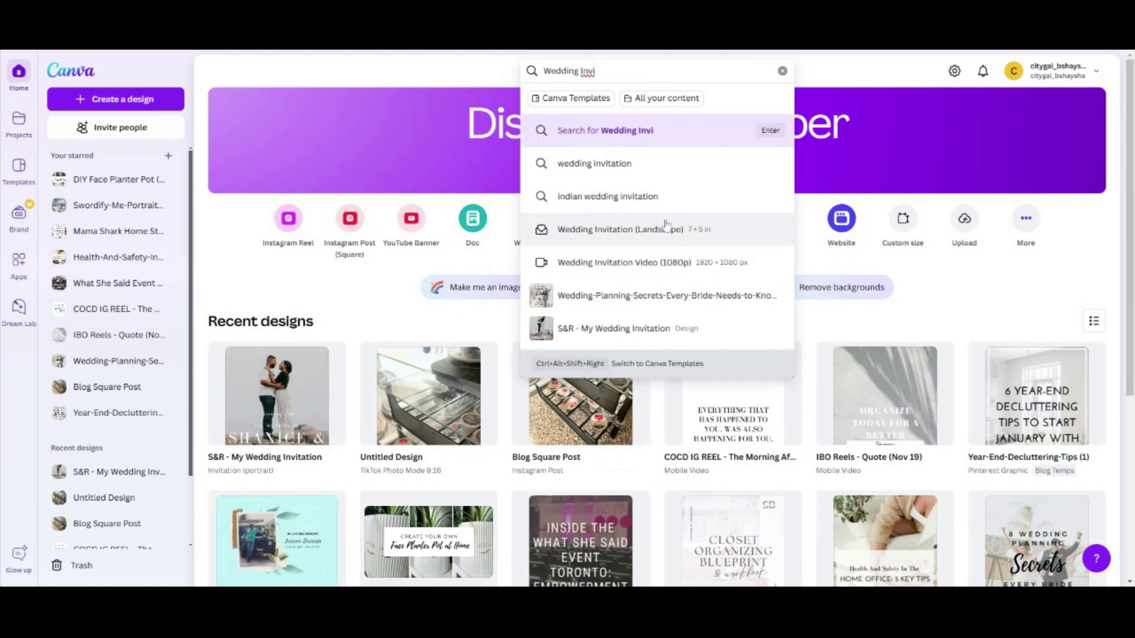
click(704, 172)
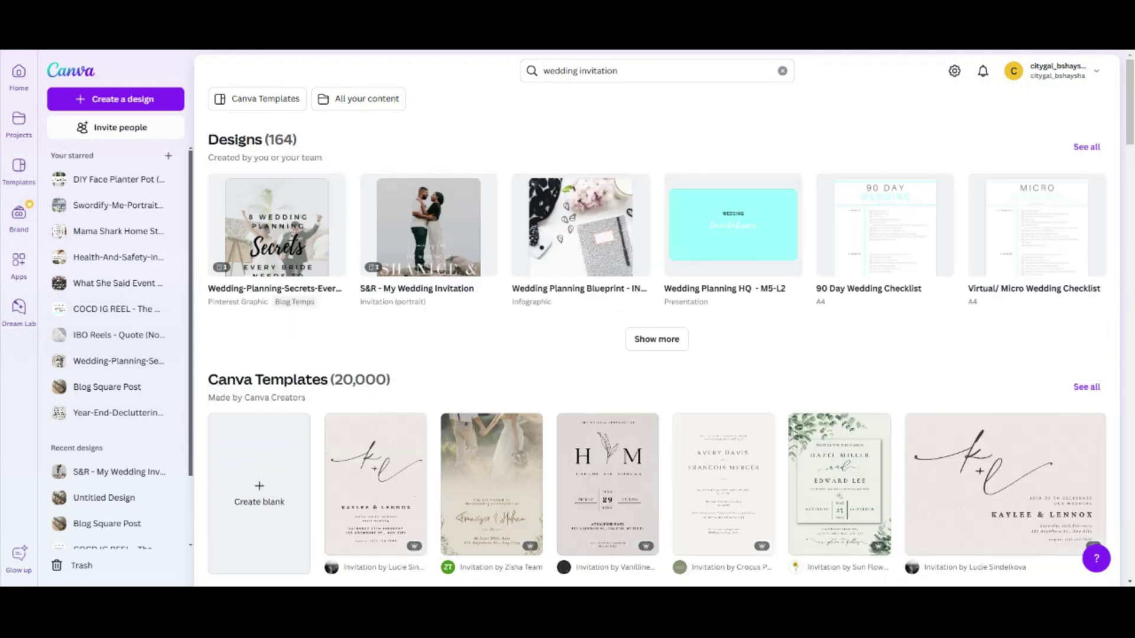
scroll(777, 361, down, 2)
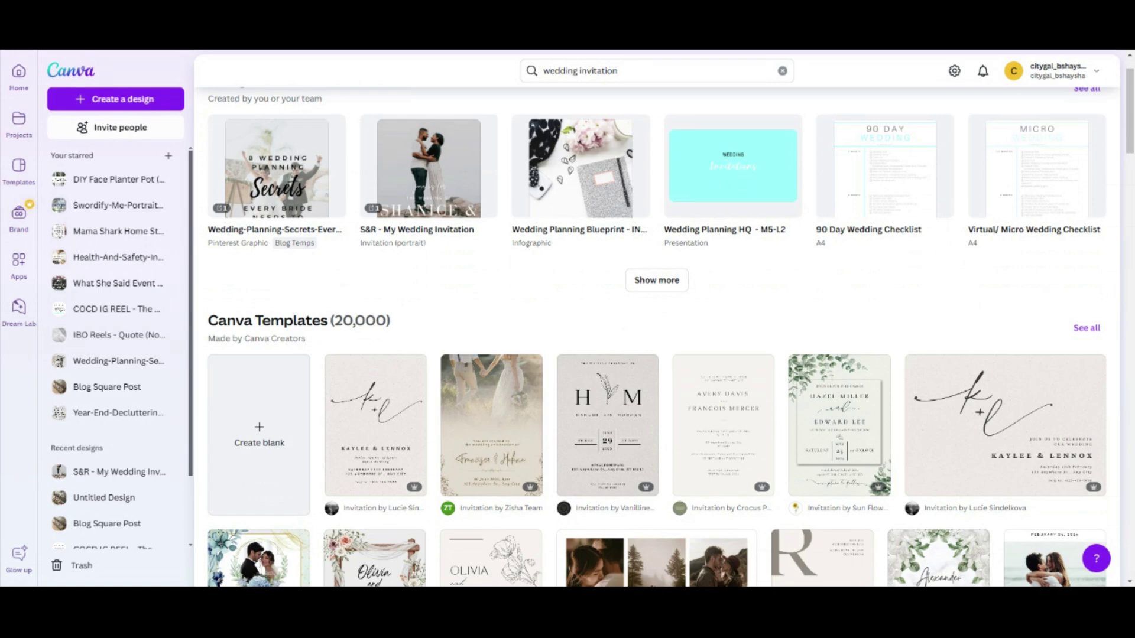
scroll(777, 361, down, 5)
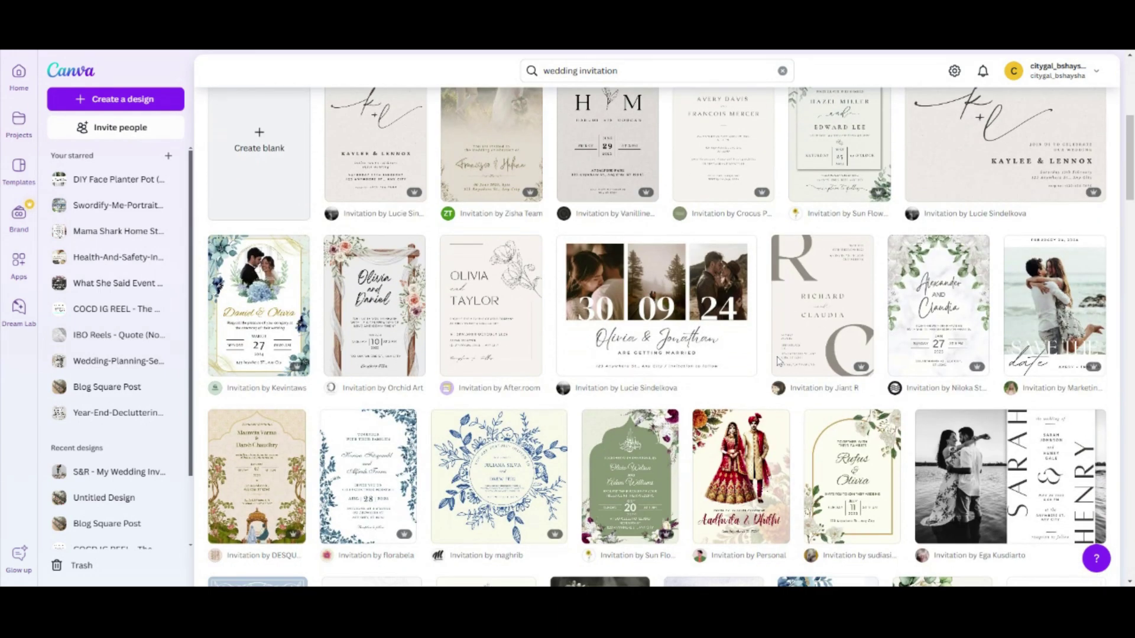
scroll(267, 332, down, 3)
scroll(267, 331, up, 6)
click(268, 331)
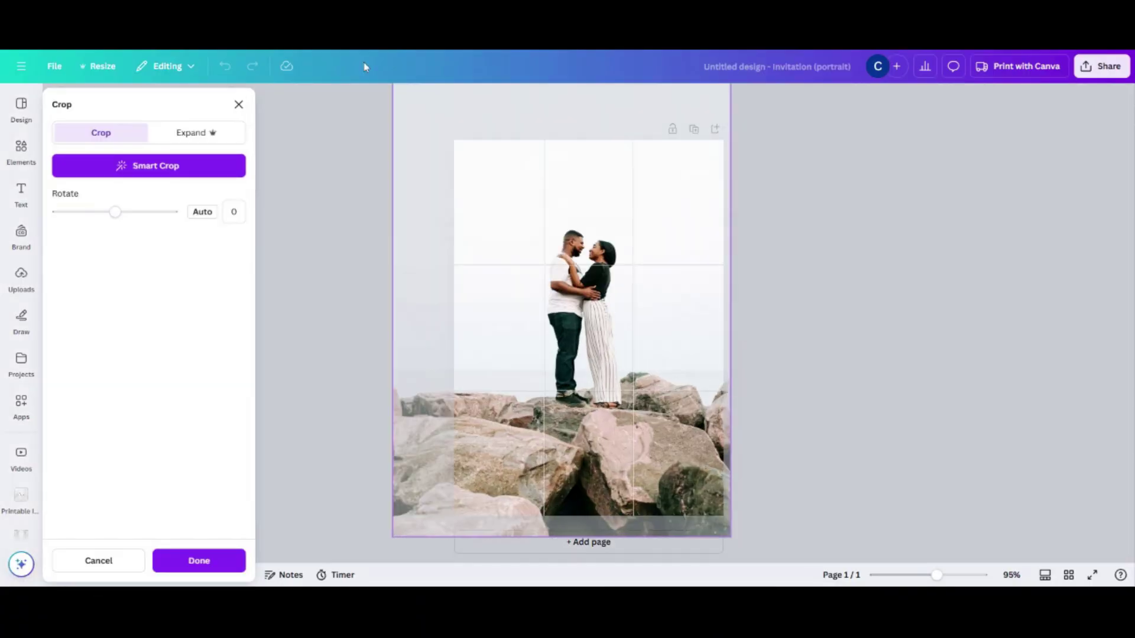
Step: Enlarge the couple's photo within its crop so the couple fills more of the page
drag(727, 534, 766, 548)
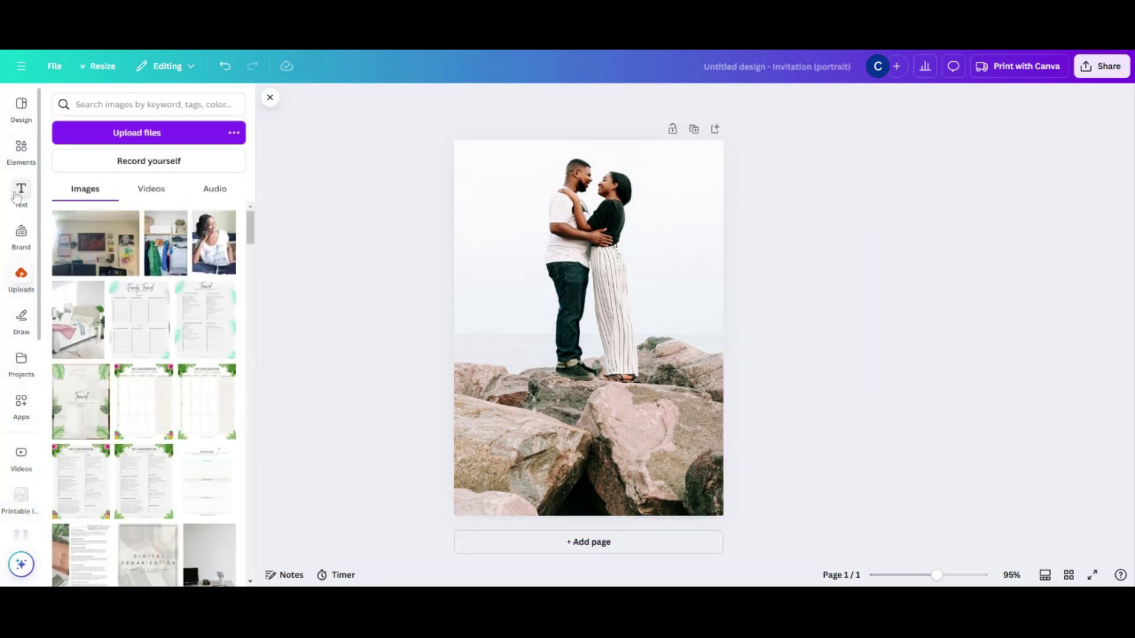
Step: Add a black square, set its transparency to 21 and stretch it over the whole page as an overlay
click(21, 153)
click(66, 273)
click(450, 99)
click(95, 283)
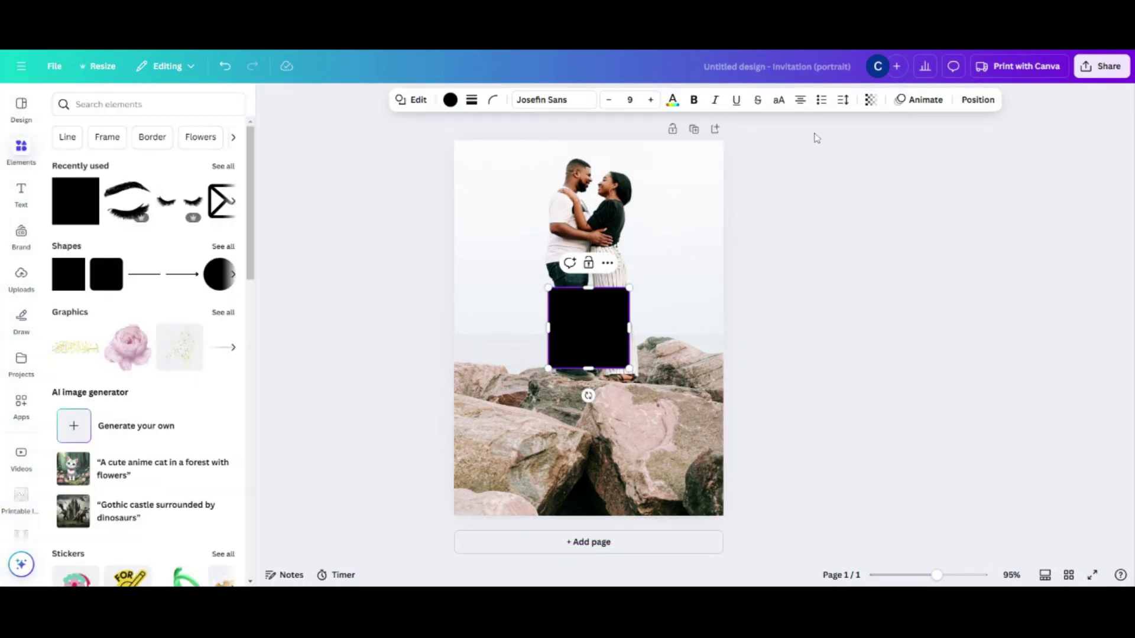
click(870, 100)
drag(898, 149, 830, 155)
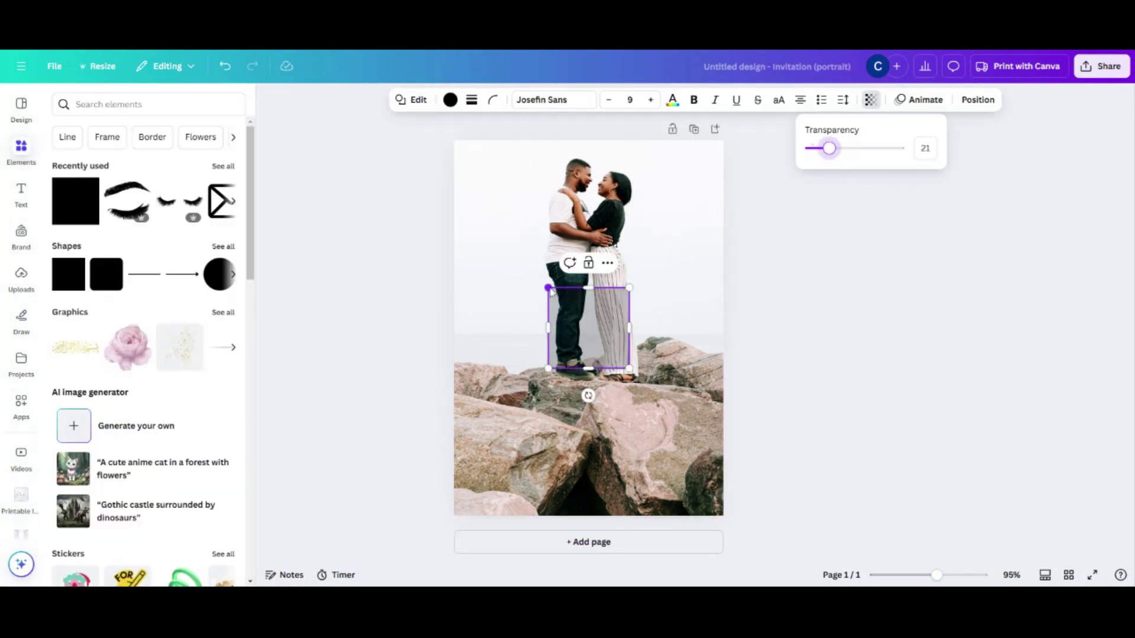
drag(548, 288, 454, 141)
drag(629, 368, 724, 517)
click(990, 384)
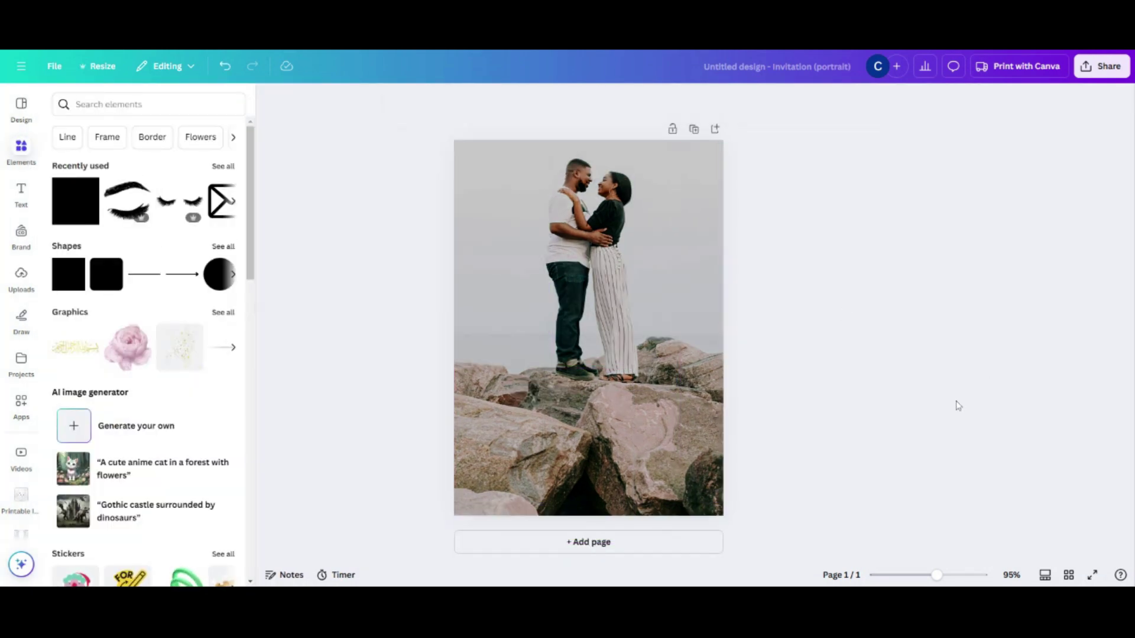
Step: Add a text box reading "Join us for" over the photo and color the text white
click(21, 195)
click(148, 137)
text(join u)
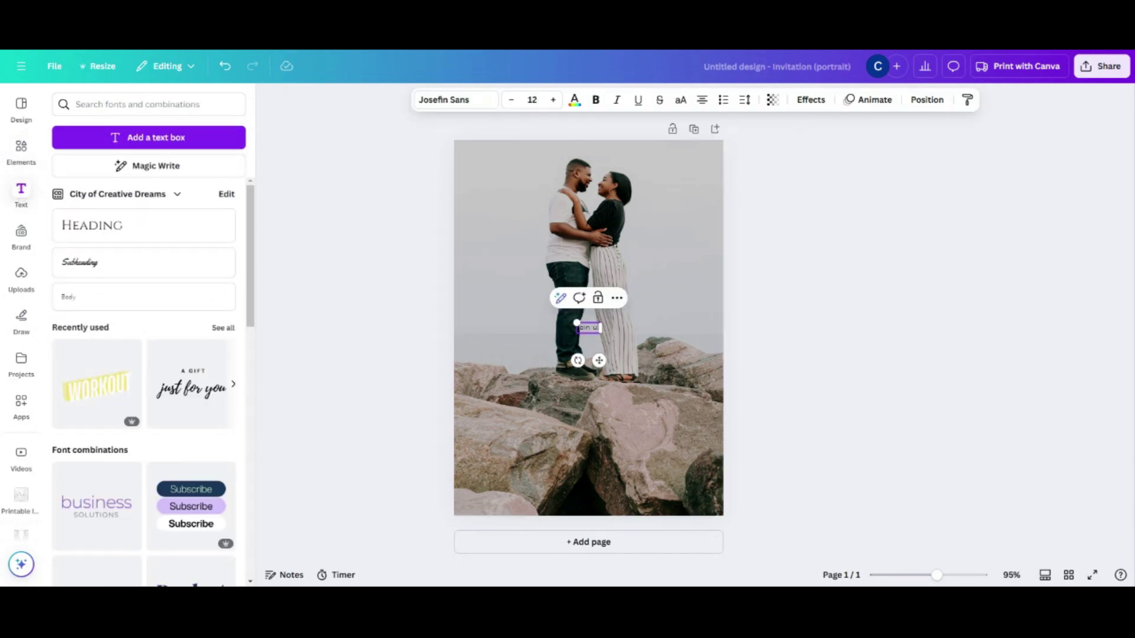
key(ctrl+a)
click(574, 100)
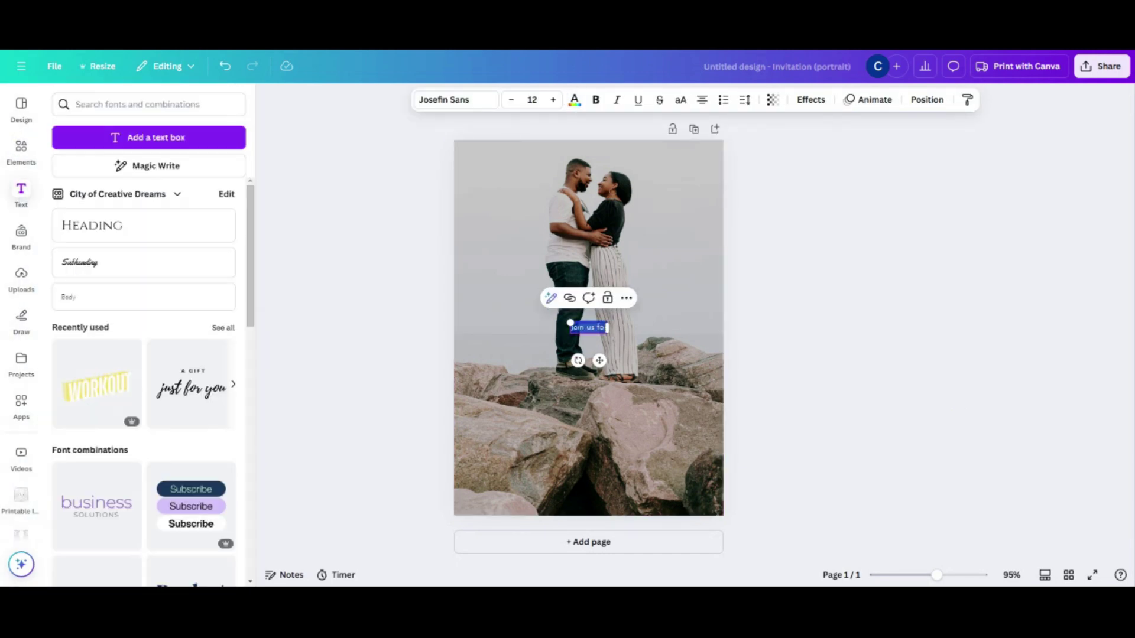
Step: Set the "Join us for" text in the Brittany font at size 23.7
click(455, 100)
text(brit)
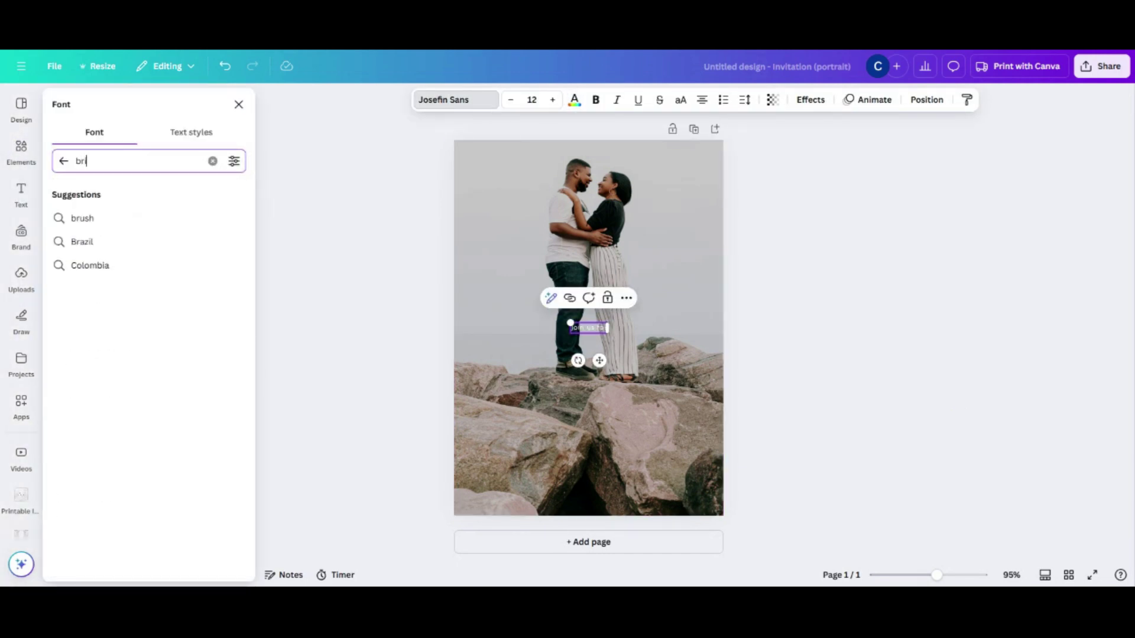
click(85, 242)
click(531, 99)
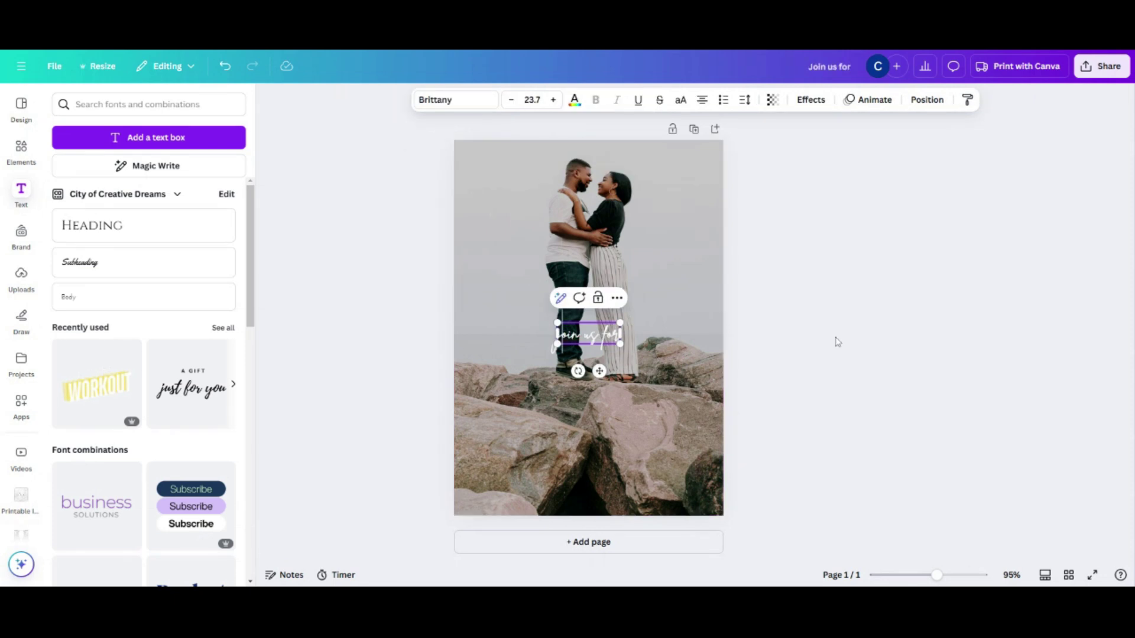
Step: Move the "Join us for" line slightly up and set its letter spacing to 86
drag(588, 334, 589, 301)
click(744, 99)
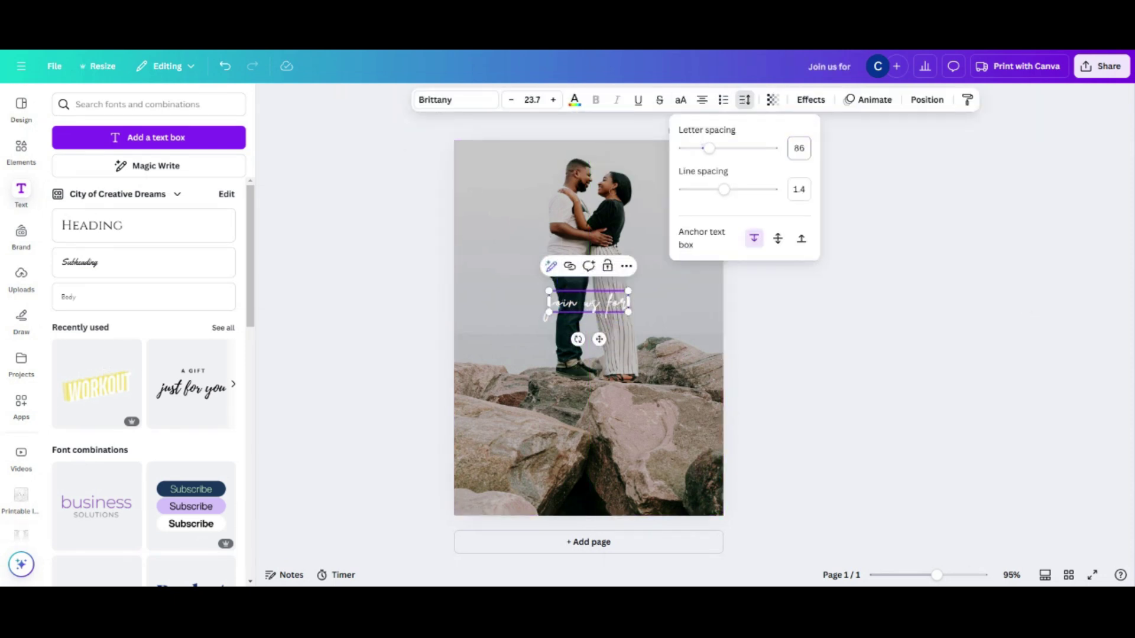
click(1126, 321)
Step: Duplicate the "Join us for" line, place the copy directly below and change its text to "The Wedding of"
click(588, 302)
key(ctrl+d)
drag(597, 309, 588, 329)
double_click(588, 329)
text(The Wedding of)
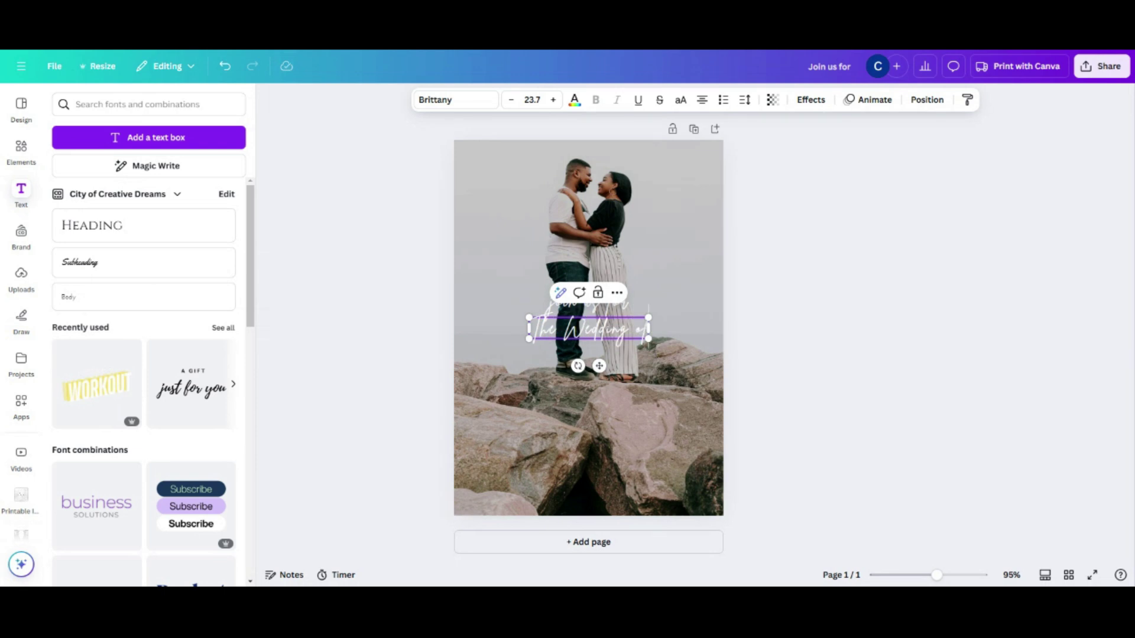
Step: Format "The Wedding of" in Josefin Sans Regular, uppercase, at size 14.3
click(455, 99)
text(jose)
click(96, 217)
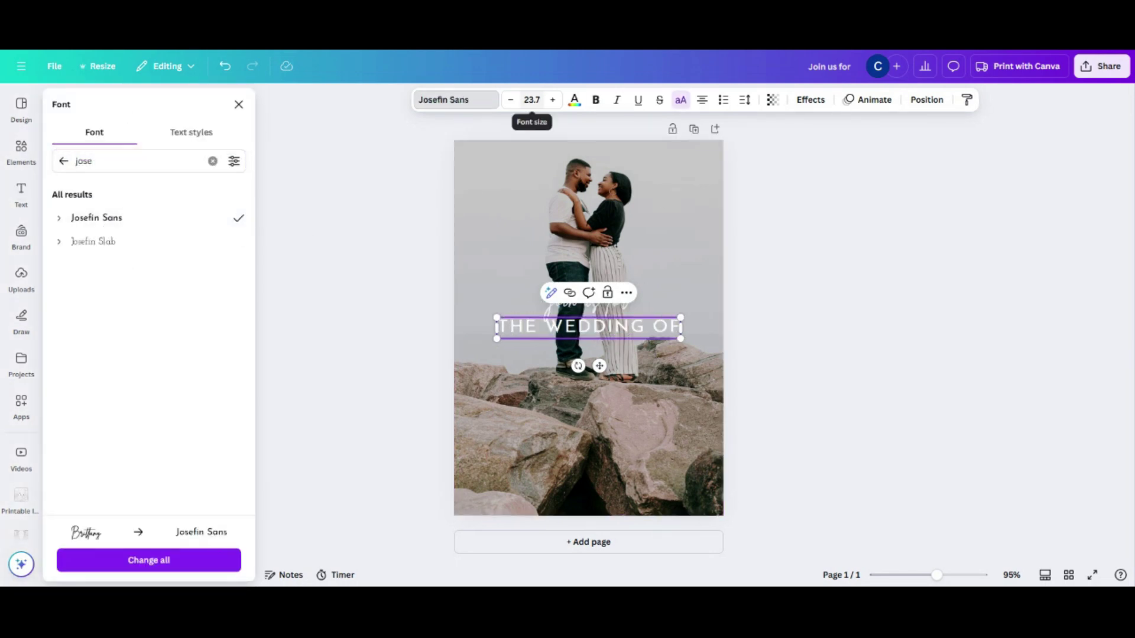
click(58, 218)
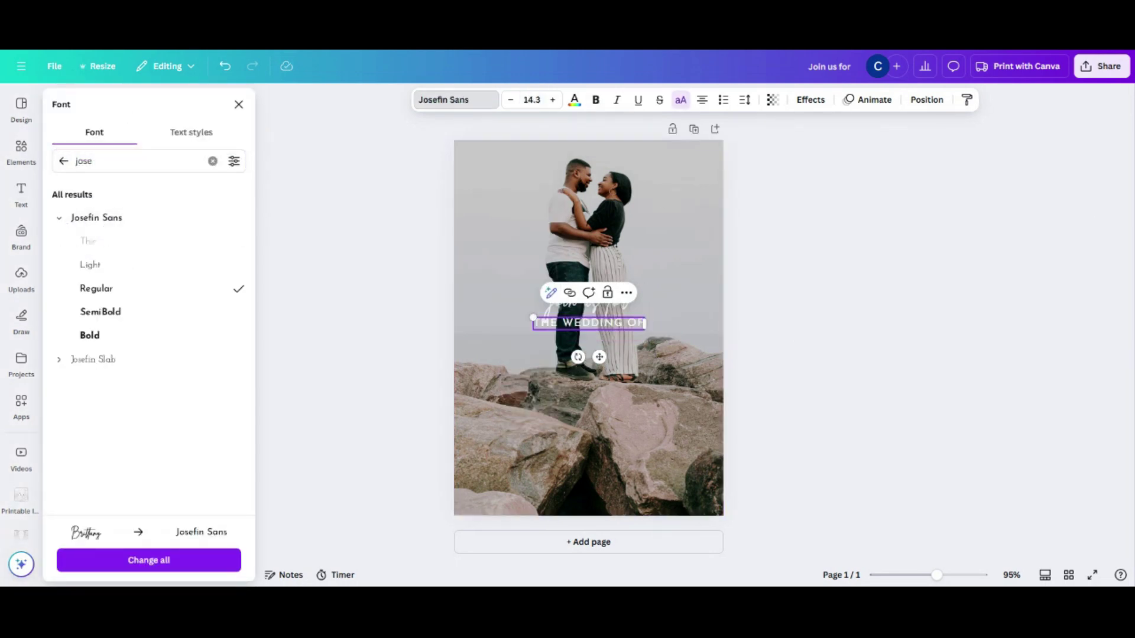
click(193, 265)
click(192, 311)
click(197, 290)
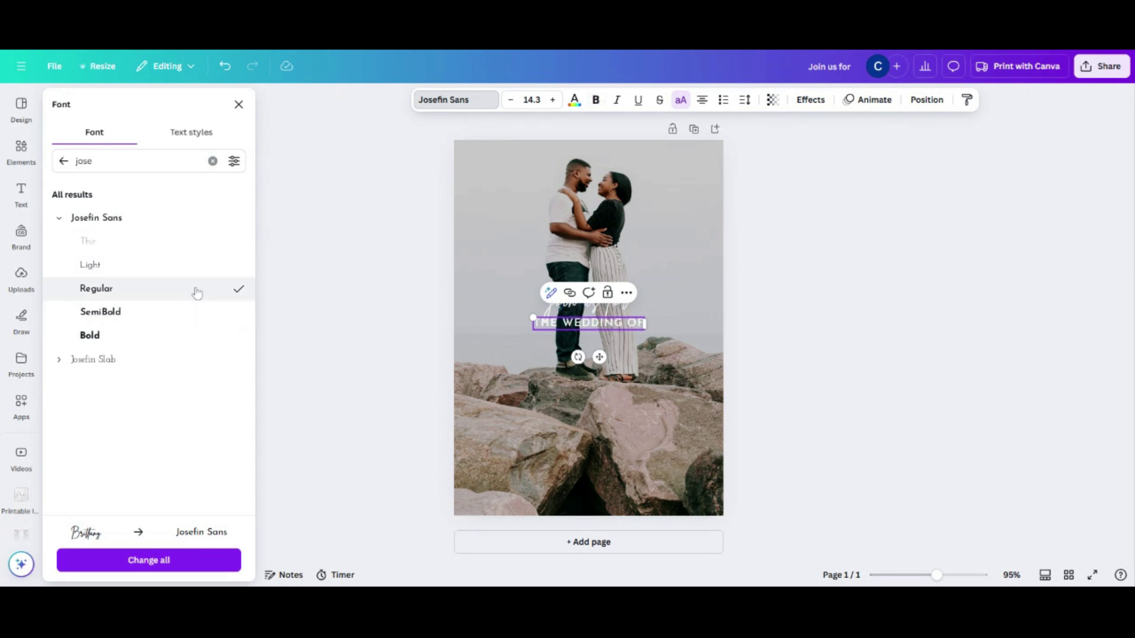
click(836, 324)
Step: Widen the letter spacing of "THE WEDDING OF" to 169 and move the line slightly down
click(629, 324)
double_click(628, 324)
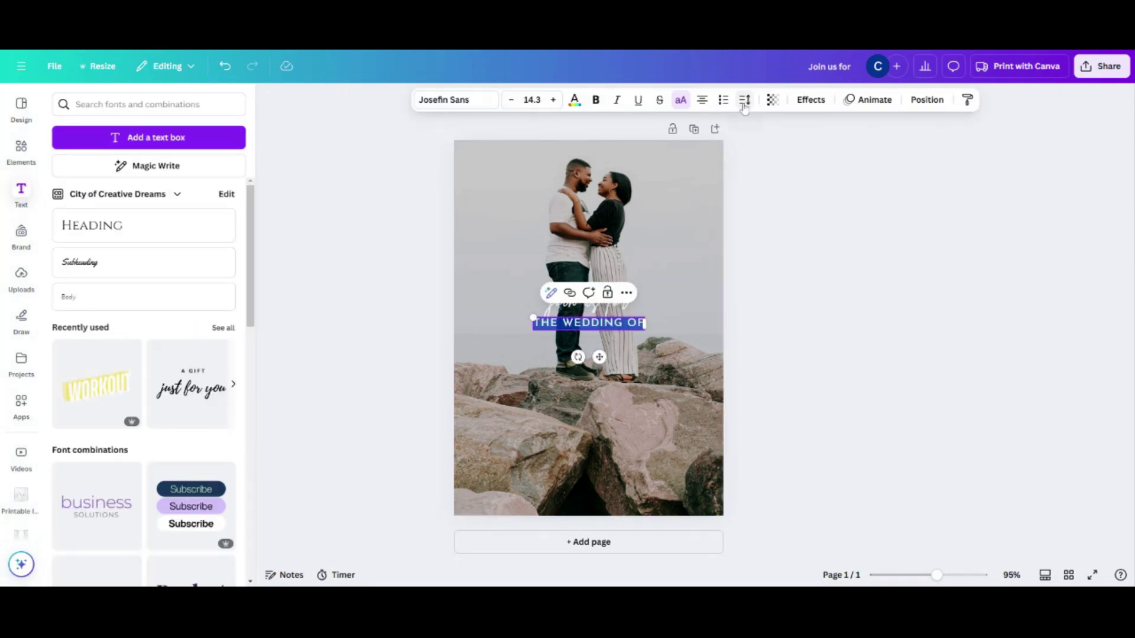
click(745, 100)
click(800, 148)
text(180)
key(Return)
click(783, 326)
drag(628, 323, 628, 355)
click(784, 326)
click(784, 331)
Step: Duplicate "THE WEDDING OF" below itself and replace the copy's text with the couple's first names
click(628, 332)
key(ctrl+d)
double_click(628, 355)
text(JANICE & BOBERTO)
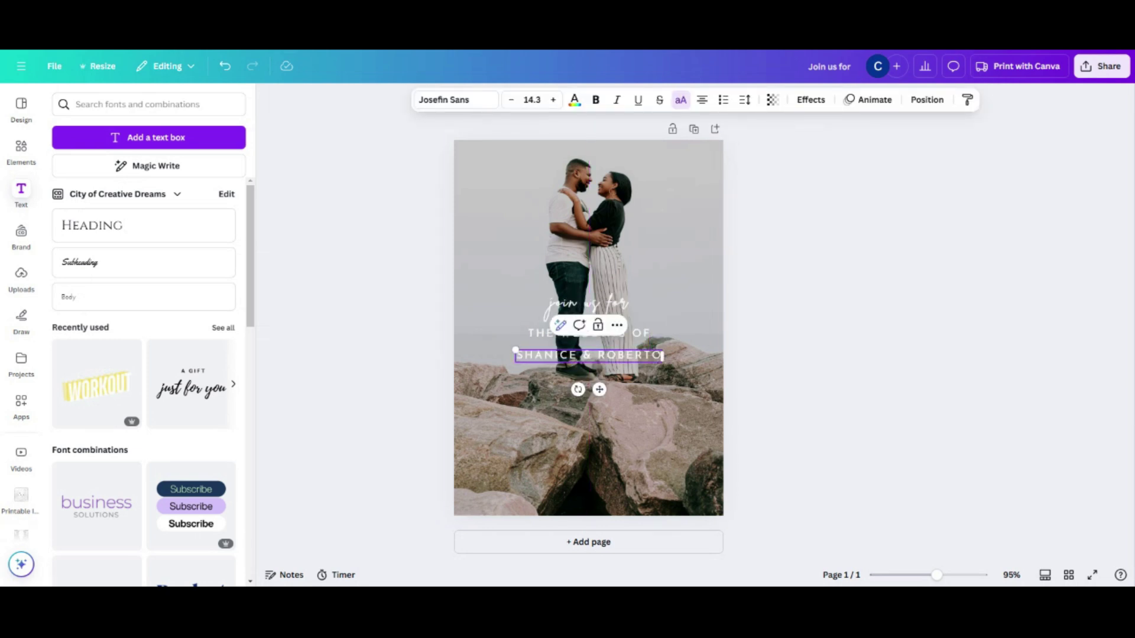
Step: Set the couple's names in Bodoni FLF and enlarge them to size 53.7, fitted on two lines across the page
click(455, 99)
text(Bod)
click(108, 239)
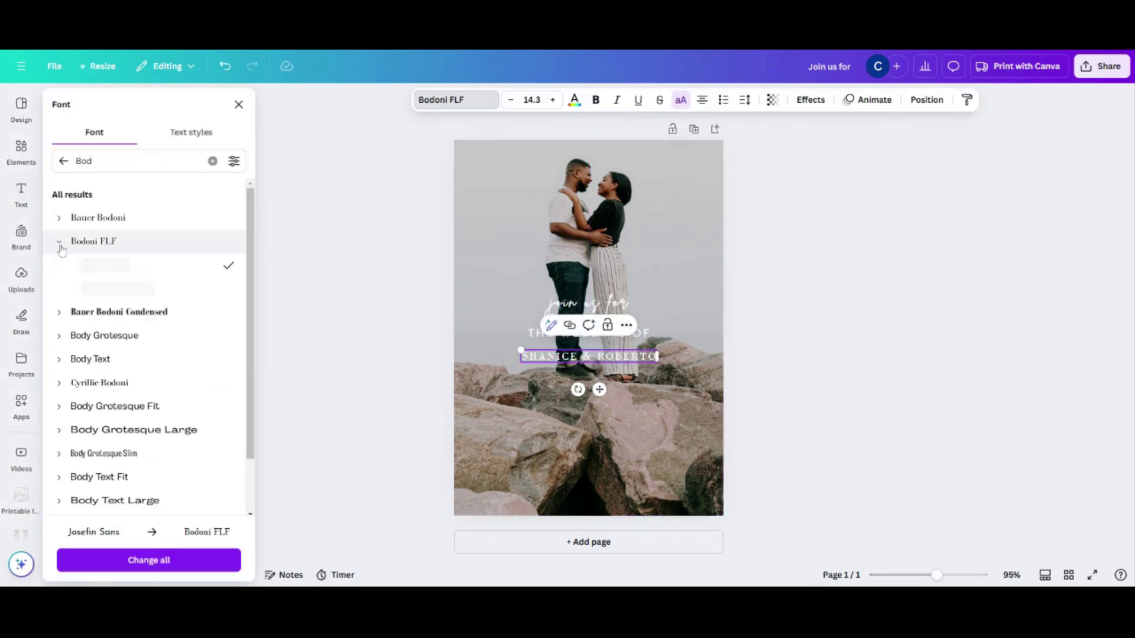
click(531, 100)
text(55.7)
key(Return)
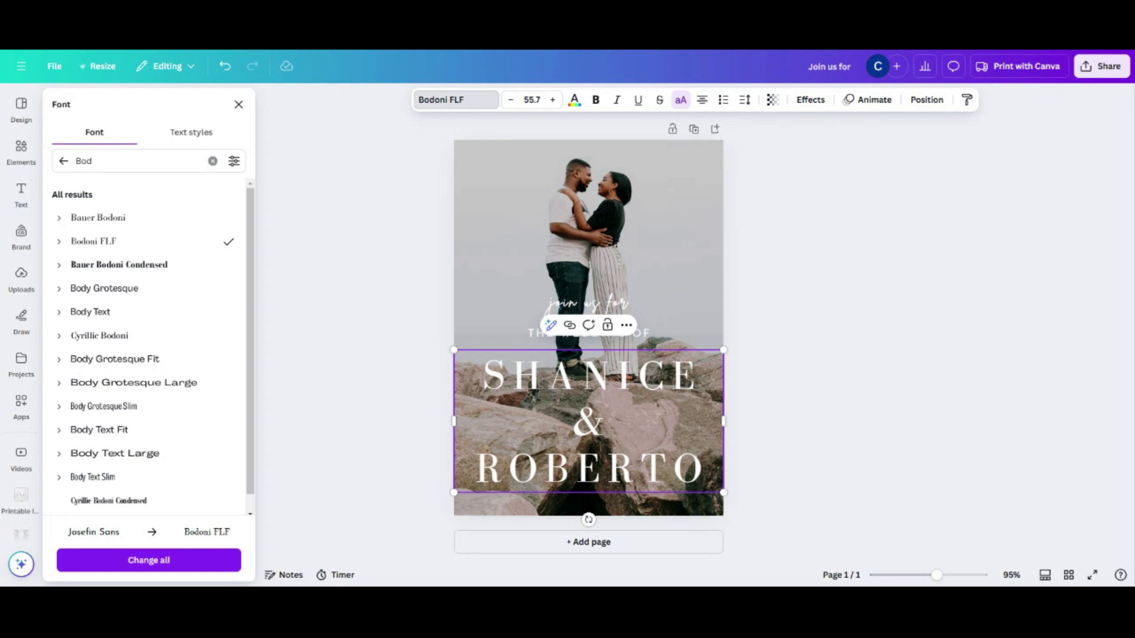
mouse_move(723, 420)
mouse_down()
mouse_move(739, 422)
mouse_move(723, 442)
mouse_up()
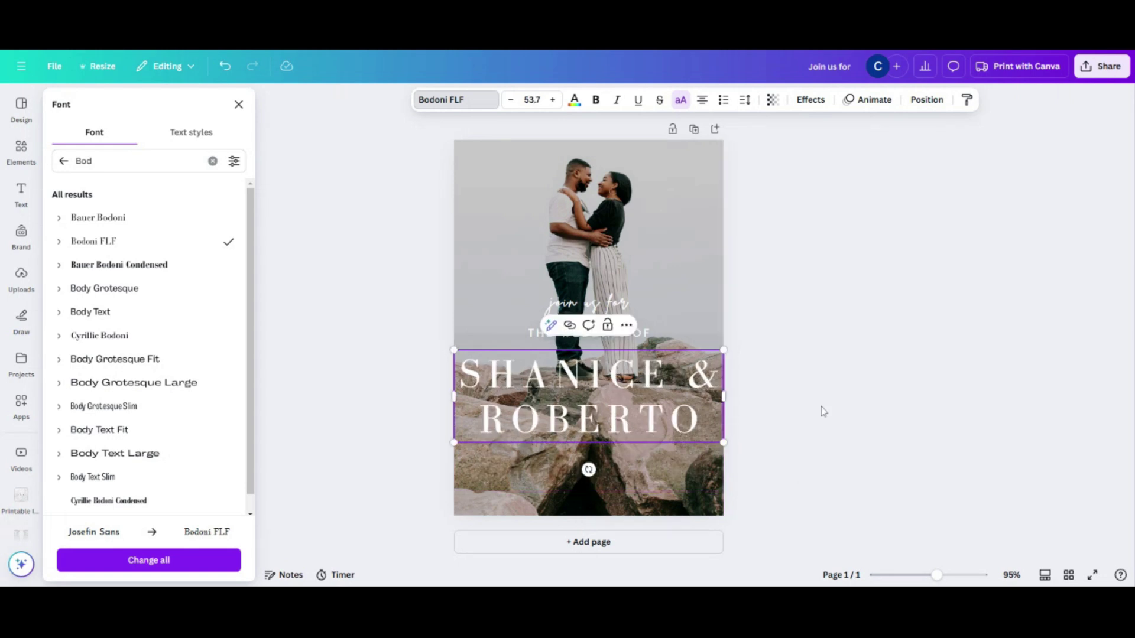
Step: Duplicate "THE WEDDING OF" below the names and enter "JULY 16, 2022 AT 4:30PM" with "CAPSUL STUDIO" on a second line
click(589, 333)
key(ctrl+d)
drag(594, 339, 588, 448)
double_click(589, 448)
text(JULY)
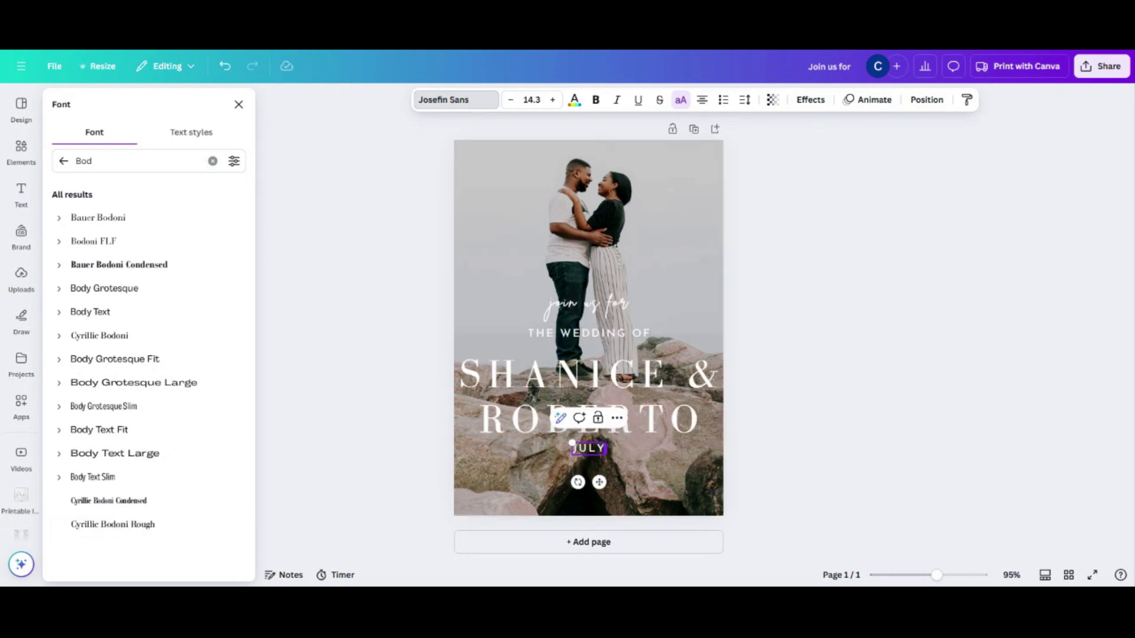
text( 16, 2022 AT 4:30PM)
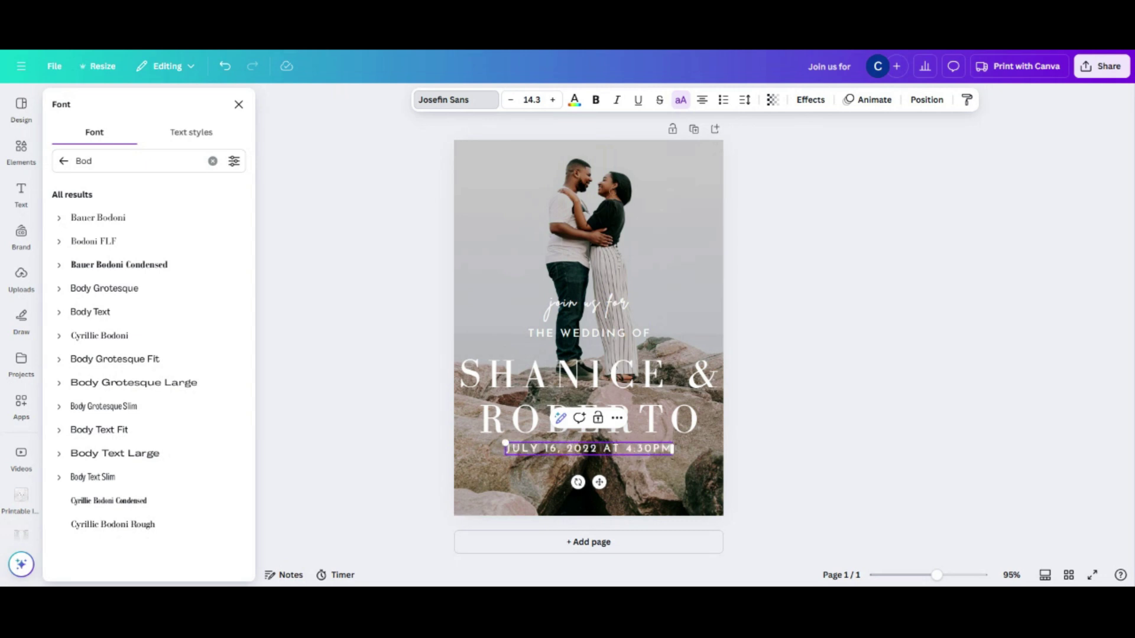
text( CAPSUL STUDIO)
Step: Turn off uppercase for the date line and correct it to read "JULY 16, 2022 at 4:30PM"
drag(507, 448, 667, 450)
click(680, 100)
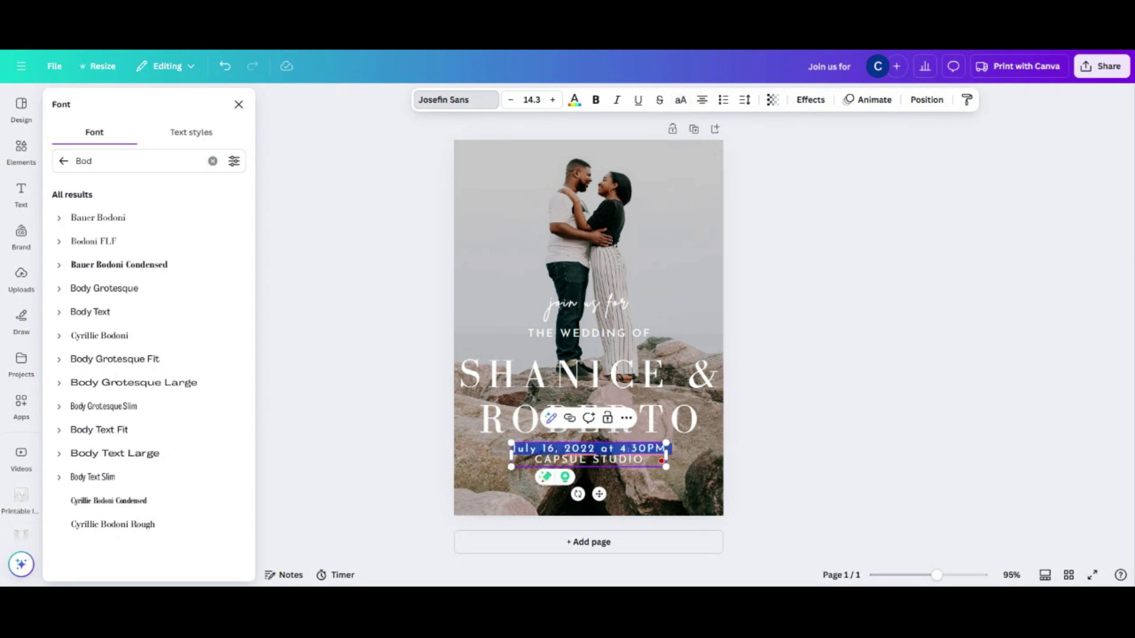
click(666, 448)
key(BackSpace)
key(BackSpace)
text(PM)
Step: Set the date and venue text in Glacial Indifference and anchor its text box to the middle
key(ctrl+a)
click(467, 100)
click(455, 100)
text(glac)
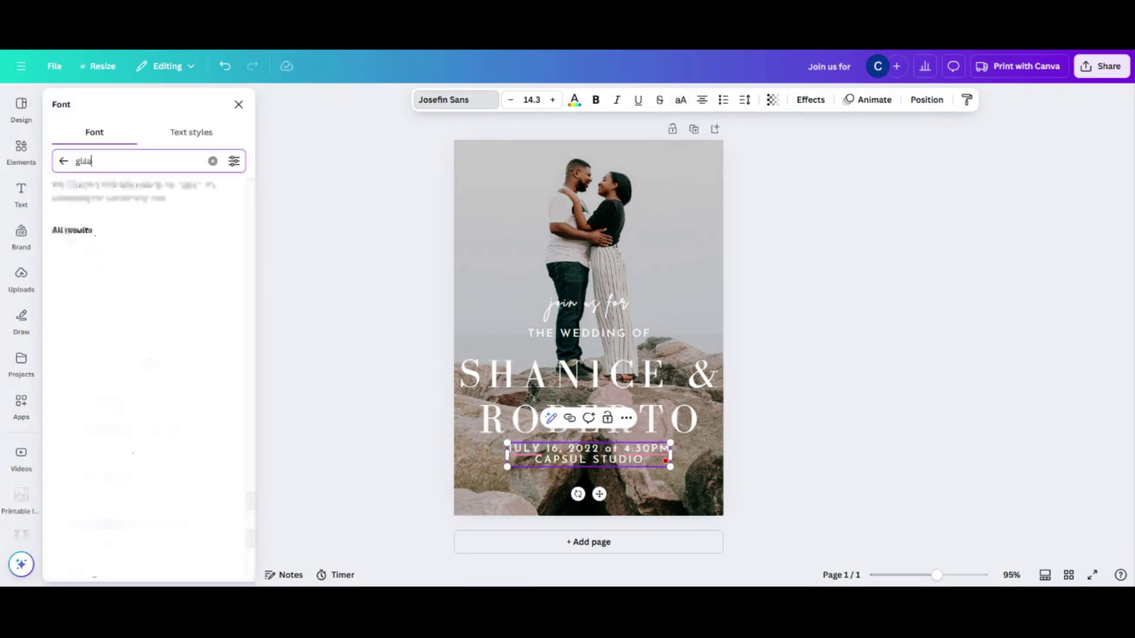
click(111, 218)
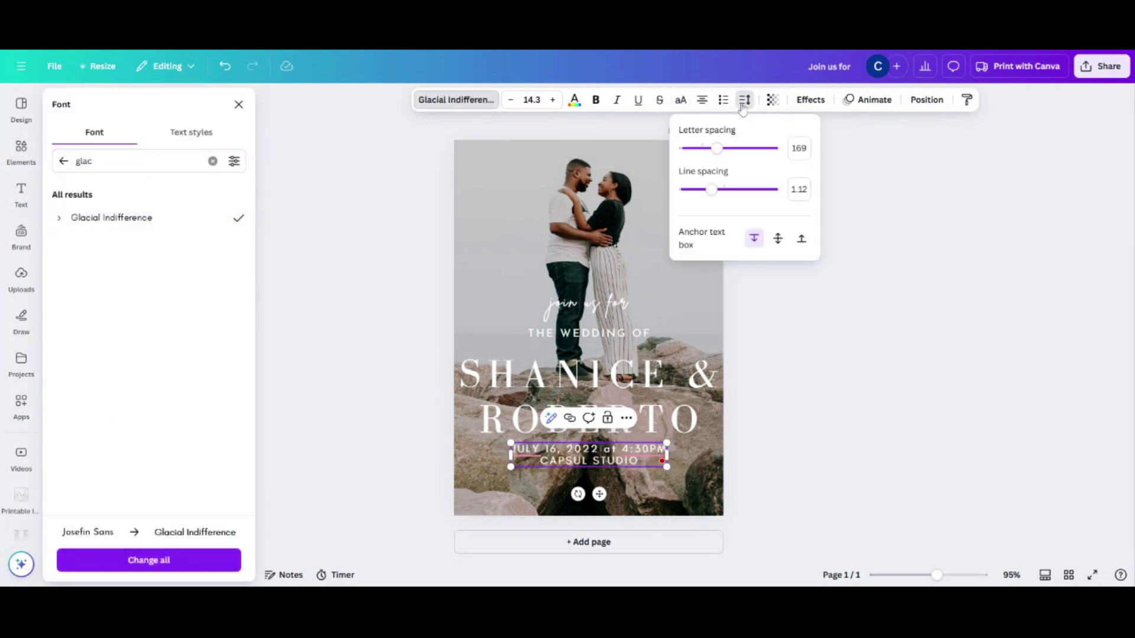
click(744, 100)
click(878, 469)
click(745, 100)
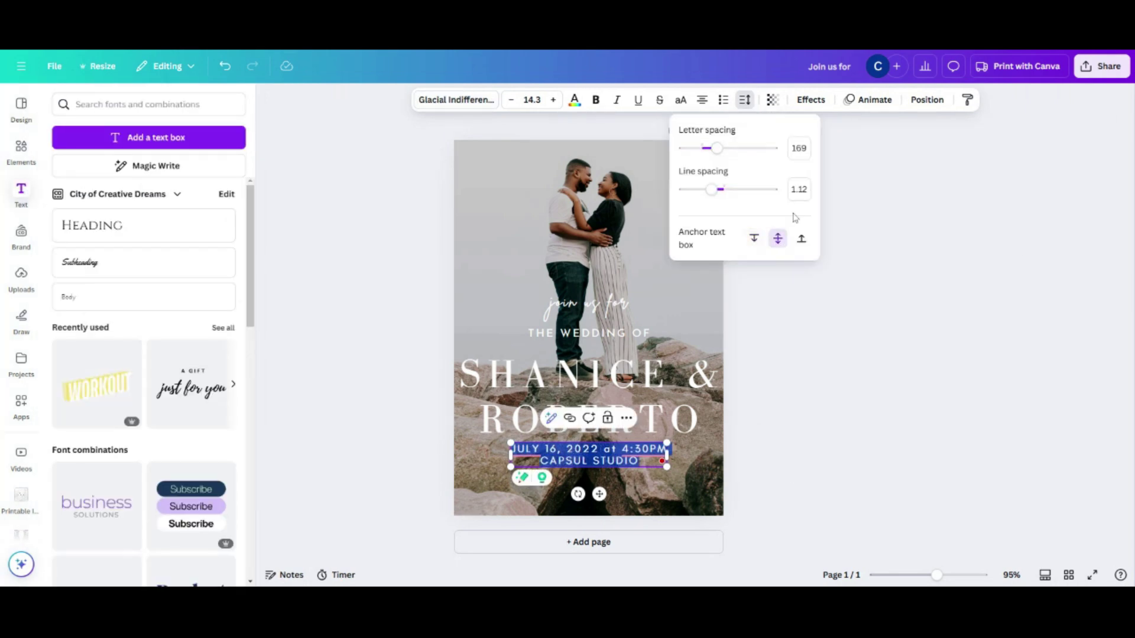
Step: Insert a blank line between the date and the venue and reduce its font size to 9.3
click(667, 448)
key(Return)
click(510, 101)
click(510, 101)
click(510, 101)
click(510, 100)
click(510, 101)
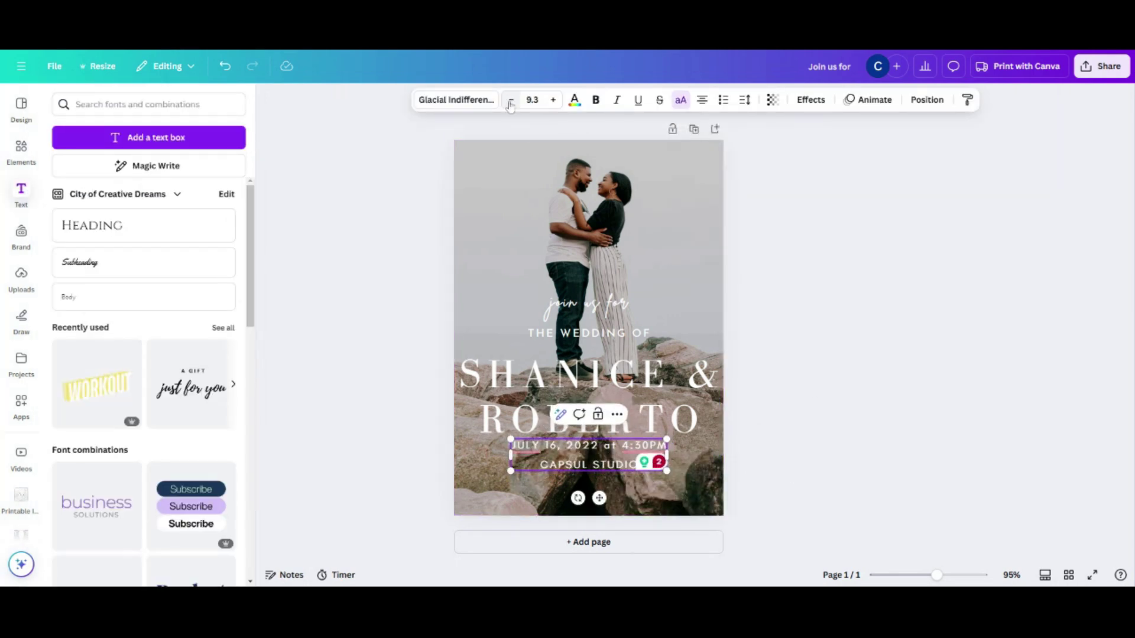
Step: Make the "CAPSUL STUDIO" line and the date line bold
triple_click(589, 465)
click(595, 100)
triple_click(588, 445)
click(596, 100)
click(831, 374)
Step: Duplicate the "Join us for" line, place the copy below the venue and change its text to "reception to follow"
click(598, 304)
key(ctrl+d)
drag(603, 313, 599, 488)
triple_click(599, 488)
text(reception to follow)
Step: Search the fonts for "moon" and apply a script font from the results to "reception to follow"
click(455, 100)
triple_click(86, 161)
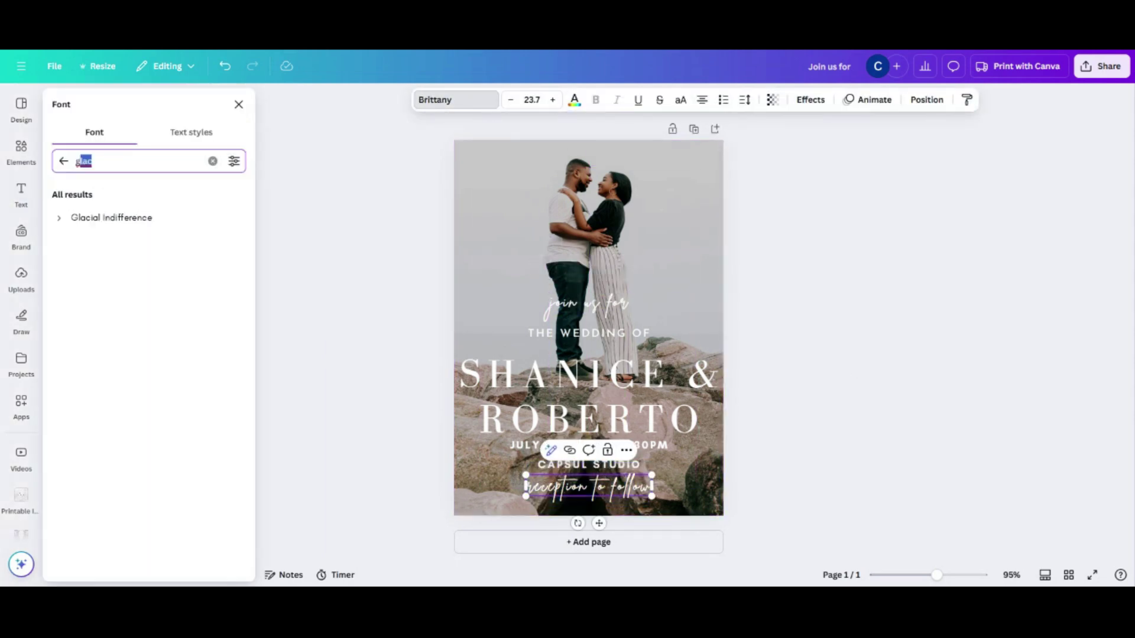
text(moon)
click(82, 242)
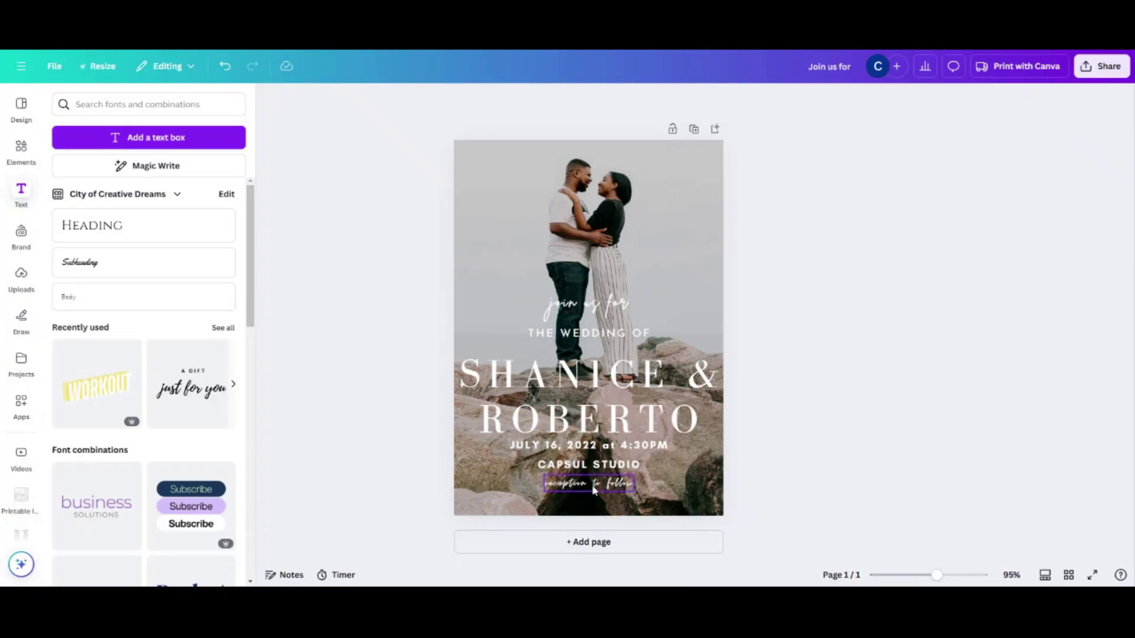
Step: Add a blank second page to the invitation
click(622, 541)
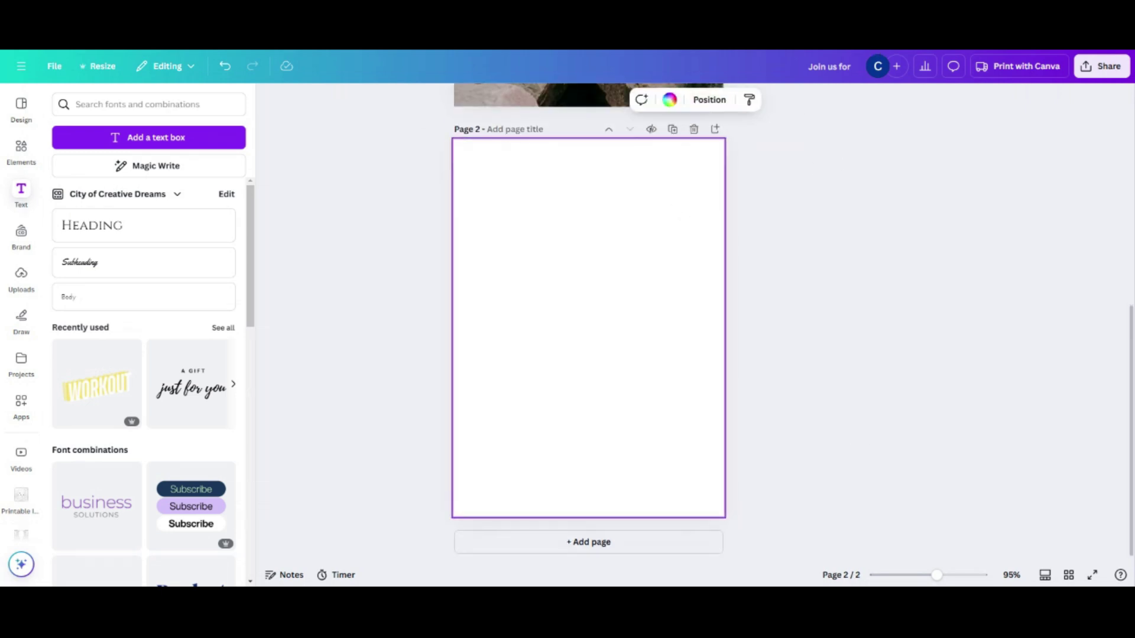
click(669, 99)
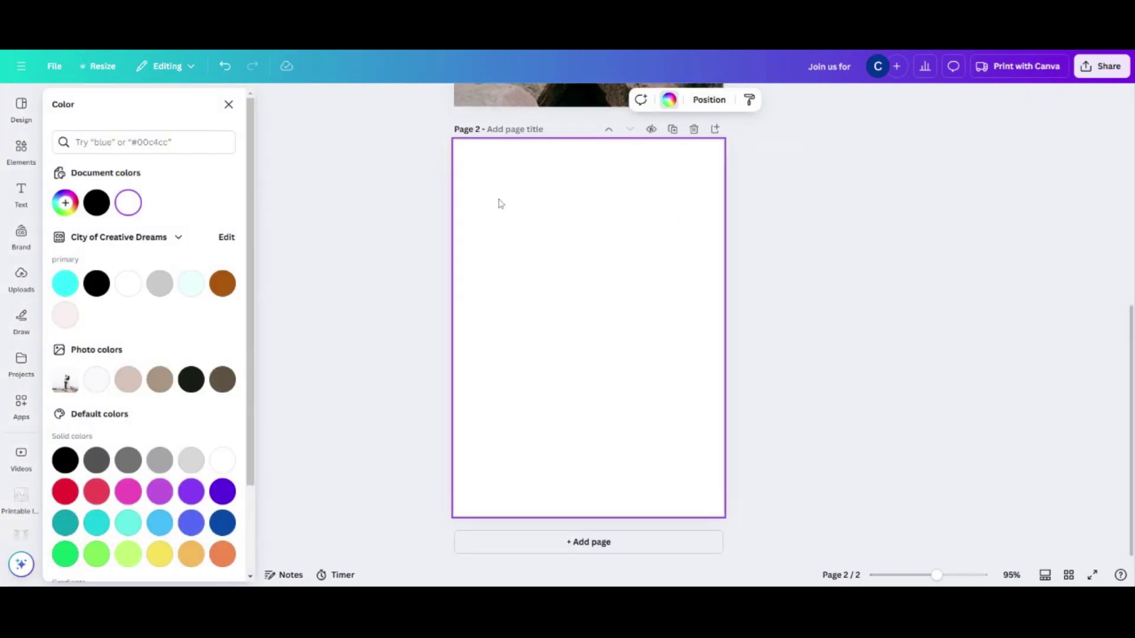
text(053d)
key(BackSpace)
key(BackSpace)
key(BackSpace)
key(BackSpace)
Step: Set the background colour of page 2 to dark teal with the hex code #053d57
right_click(546, 256)
click(669, 102)
right_click(581, 177)
click(672, 102)
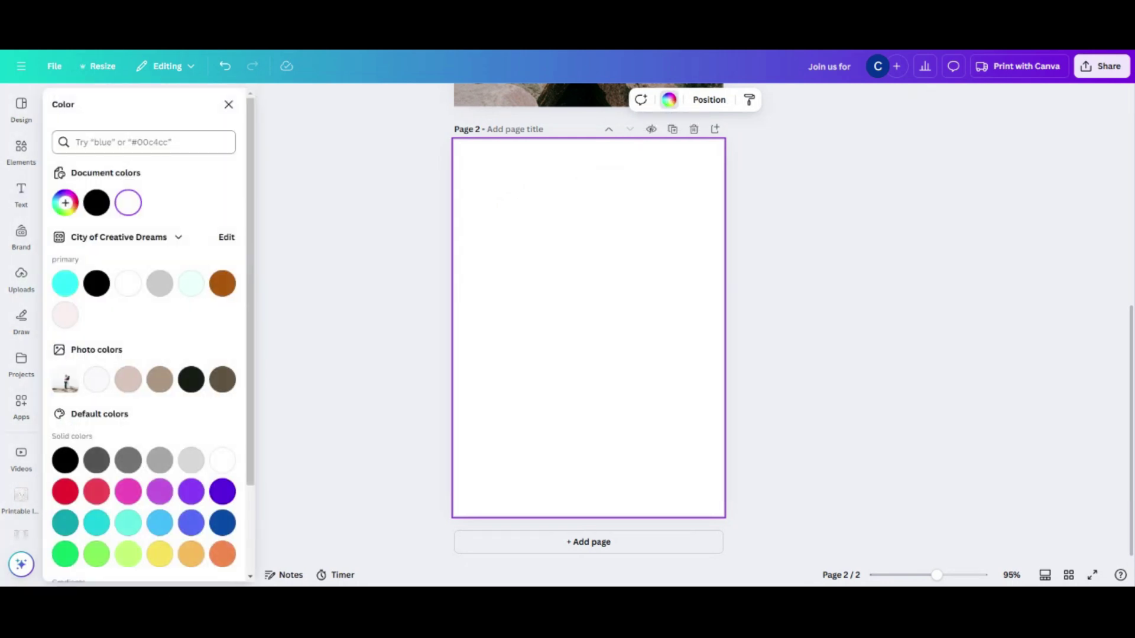
click(65, 203)
text(#053)
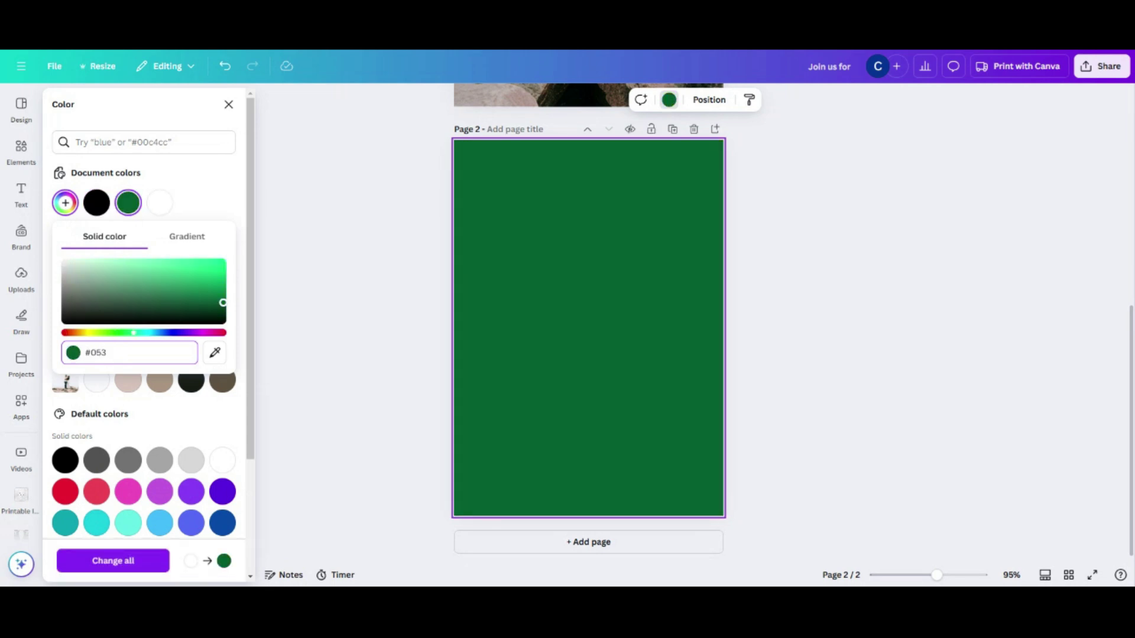
text(d57)
key(Return)
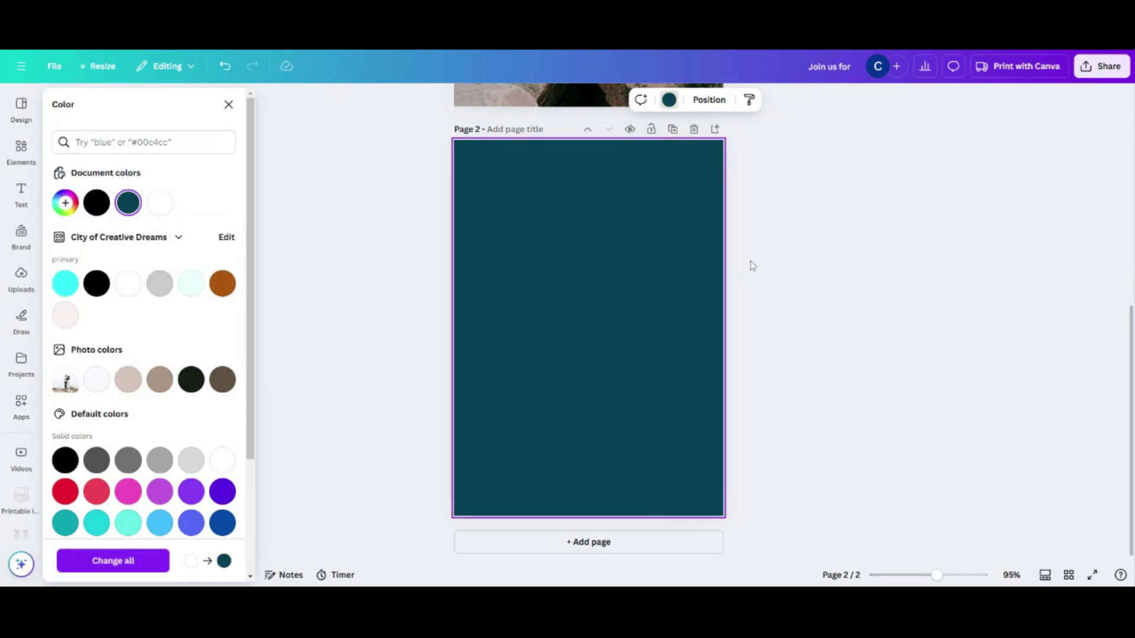
Step: Copy a script text line from page 1 to the upper part of page 2 and change its text to "We would love it"
click(751, 262)
scroll(813, 262, up, 3)
scroll(813, 262, down, 3)
scroll(804, 262, up, 4)
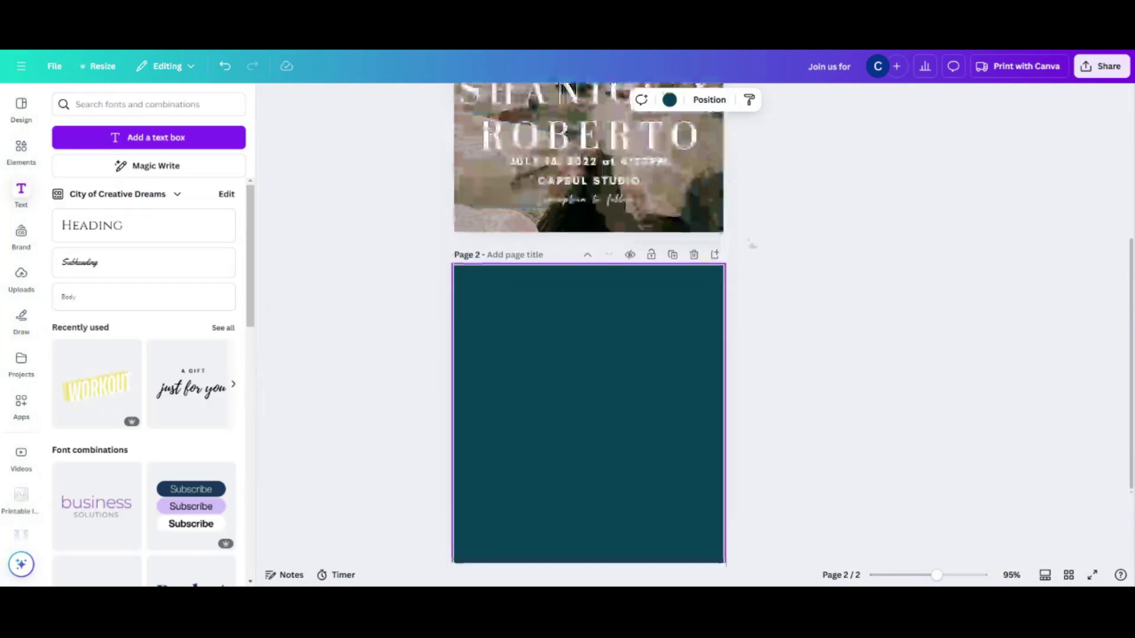
click(582, 131)
key(ctrl+c)
scroll(582, 131, down, 3)
key(ctrl+v)
drag(577, 364, 509, 238)
double_click(508, 238)
text(We would love t)
text(t)
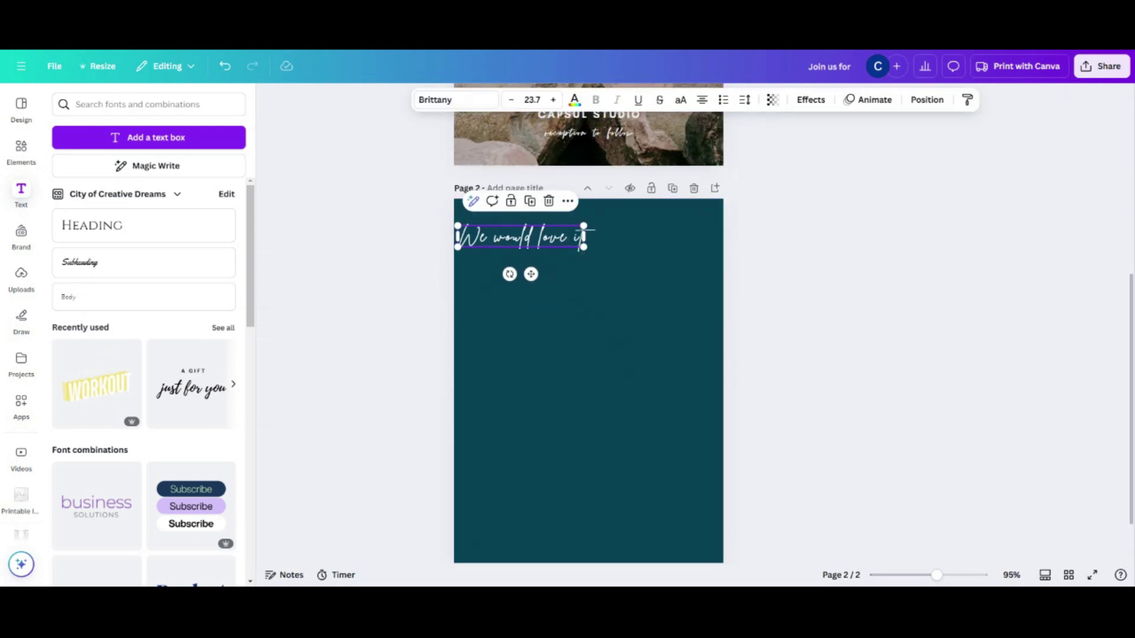
Step: Set the font size of the "We would love it" line to 14.5
click(532, 99)
text(14.5)
key(Return)
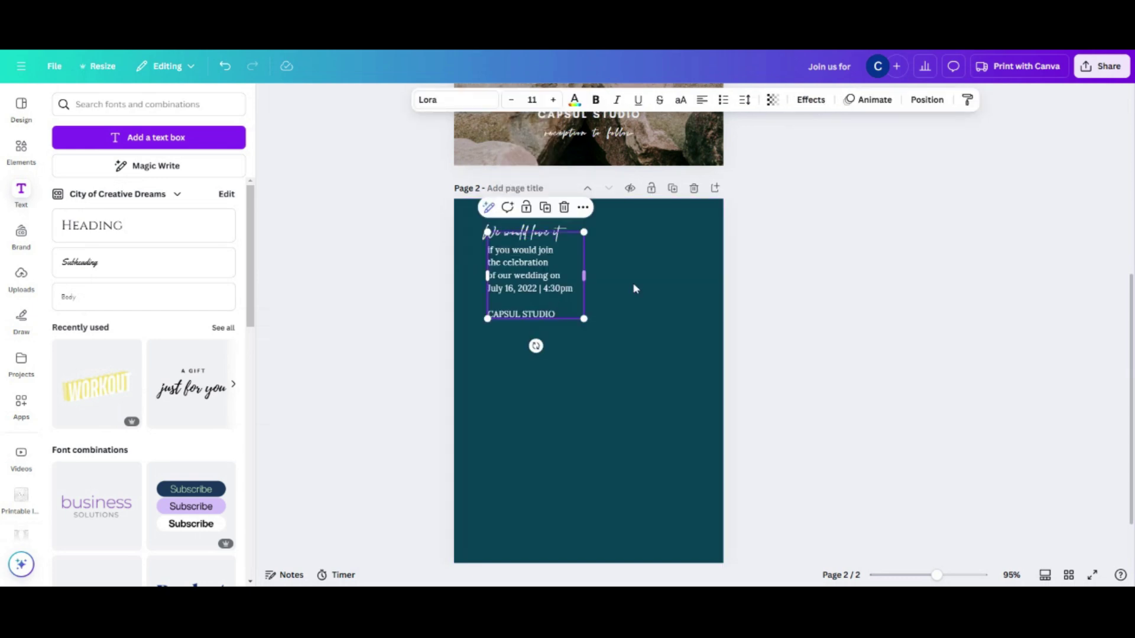
Step: Paste the venue details, diagonal line, RSVP text and couple's sign-off onto page 2, and delete the pasted QR code
click(699, 309)
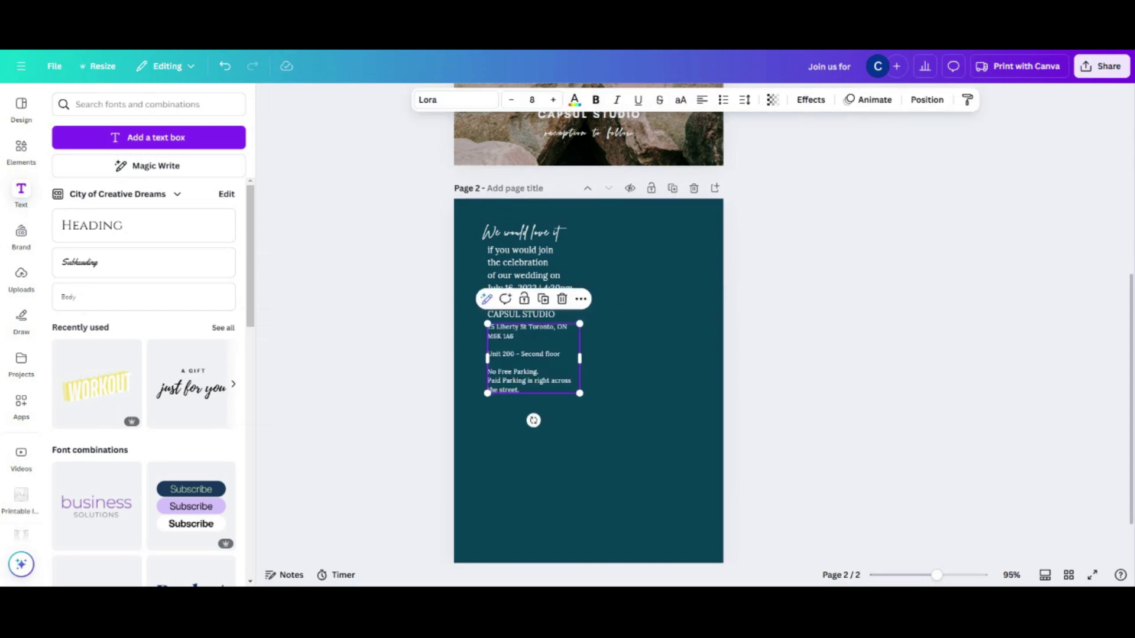
click(605, 456)
key(ctrl+v)
double_click(638, 490)
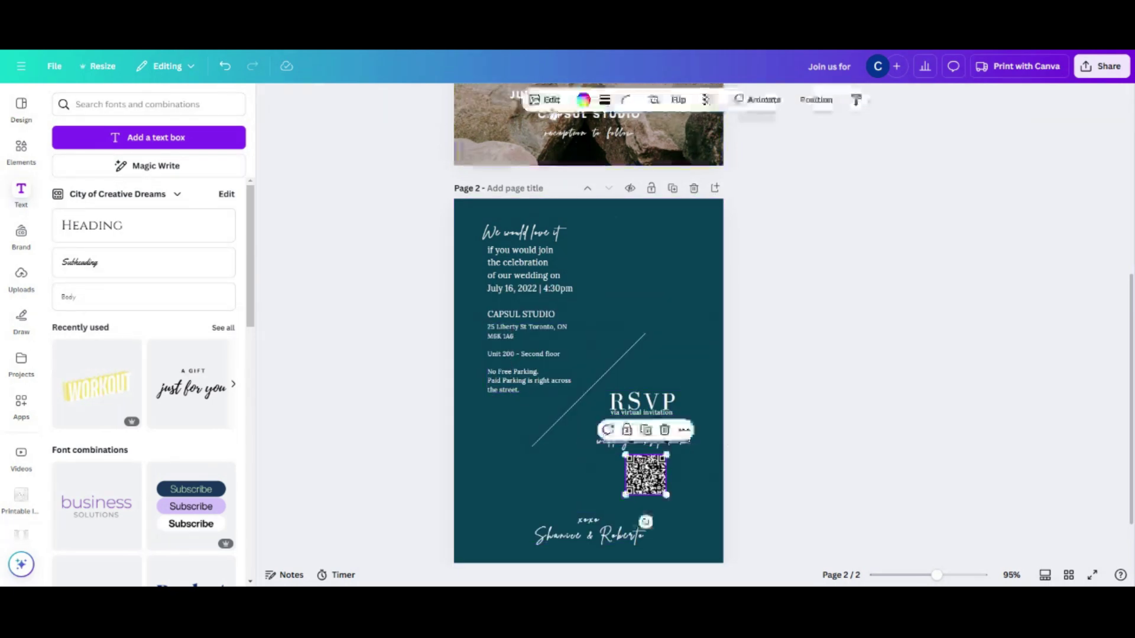
key(Delete)
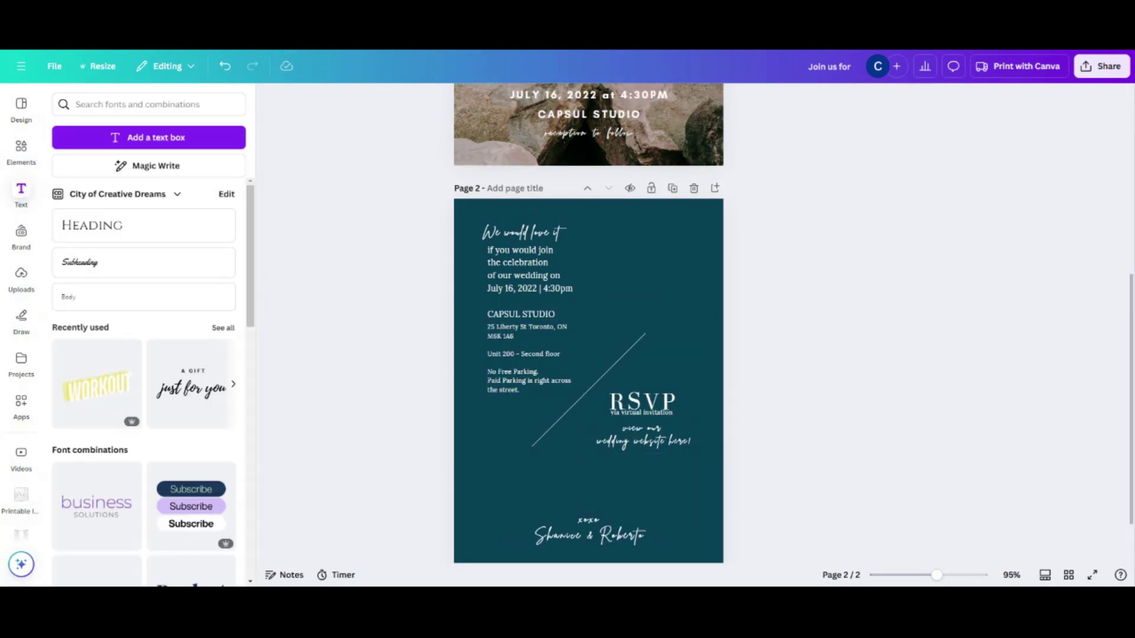
click(21, 150)
text(qr)
click(118, 152)
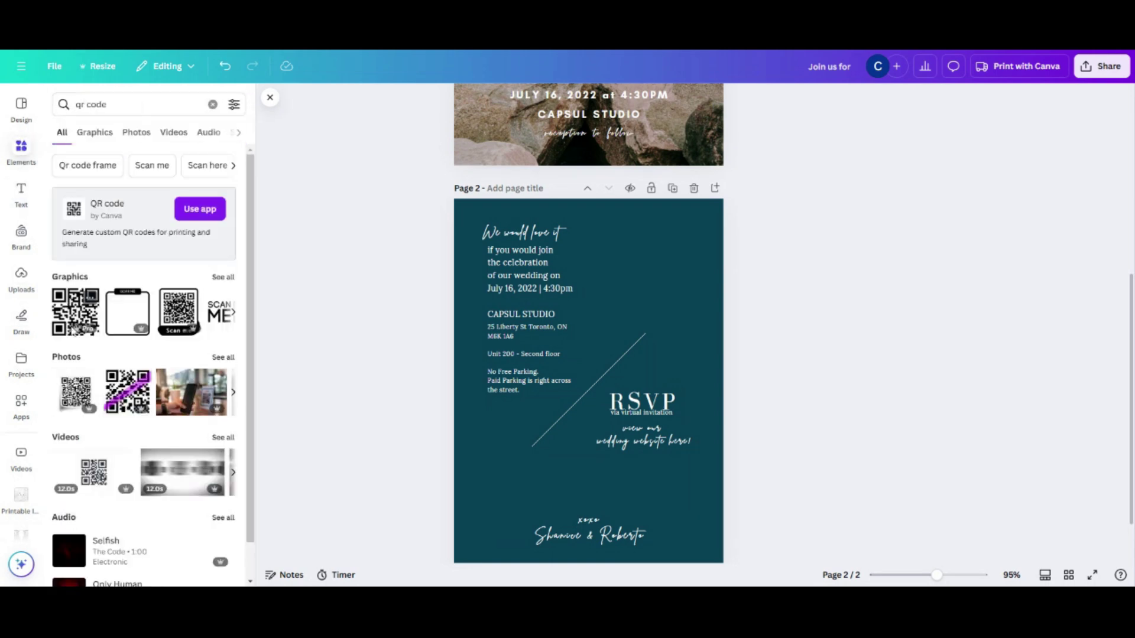
click(200, 209)
text(www.weddingwebsitehere.com)
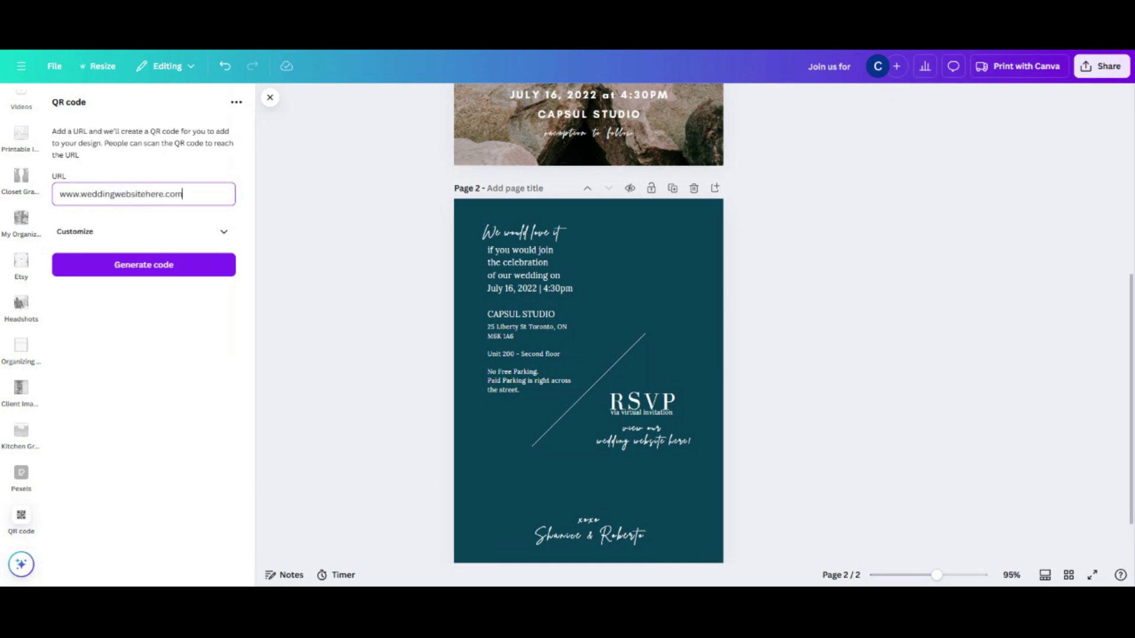
click(172, 264)
drag(587, 380, 645, 479)
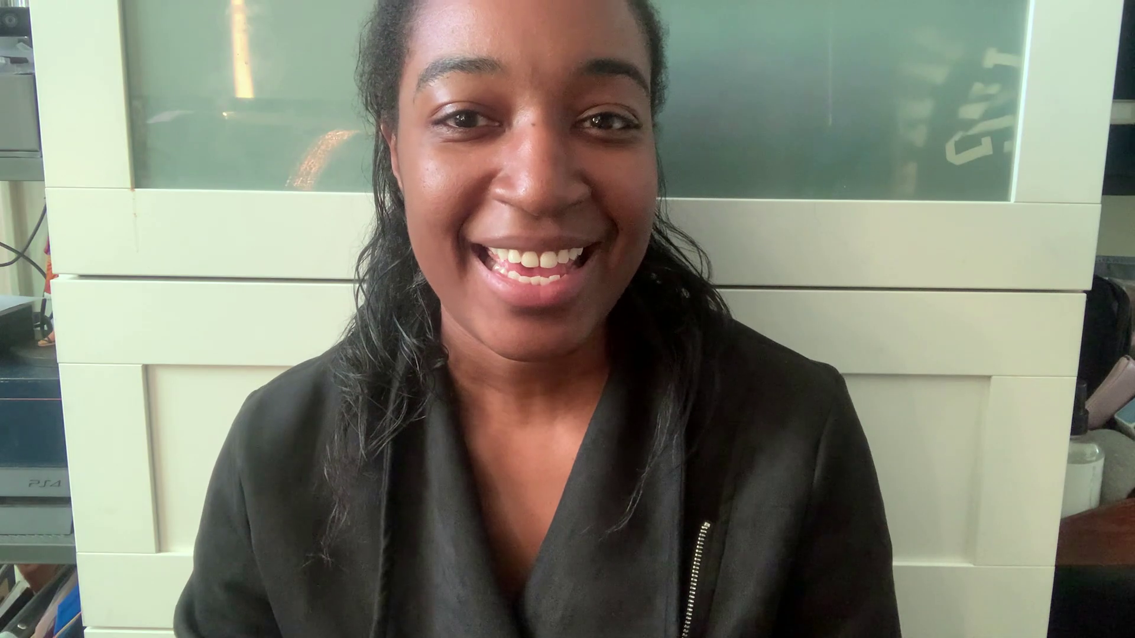
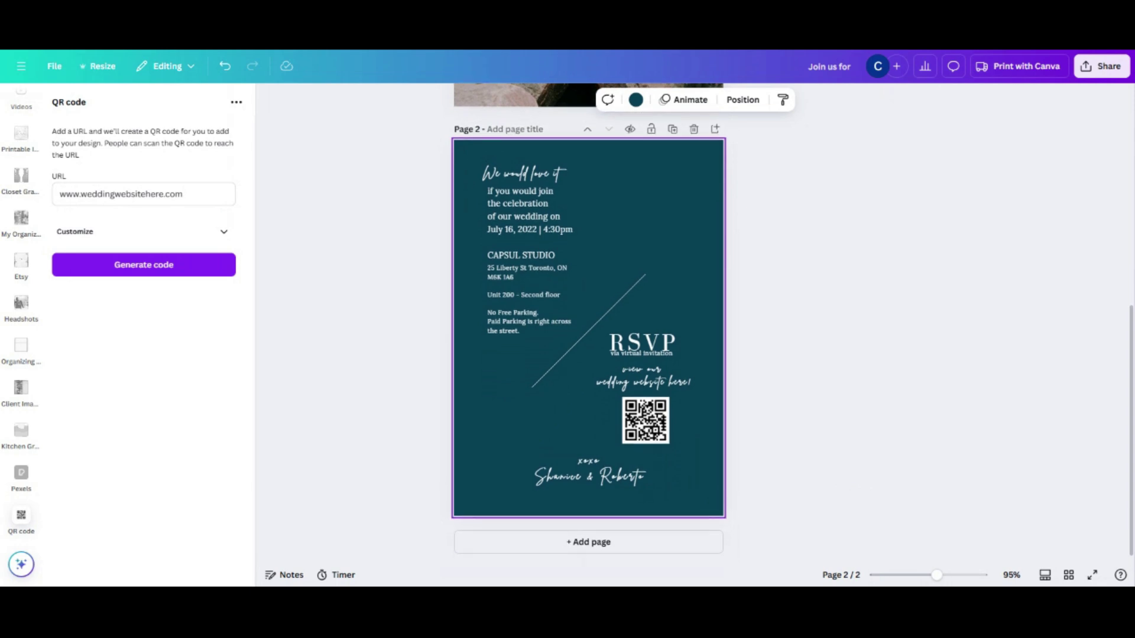
Step: Open the print order for the invitation and look through the enlarged mockups of both sides
scroll(864, 484, up, 2)
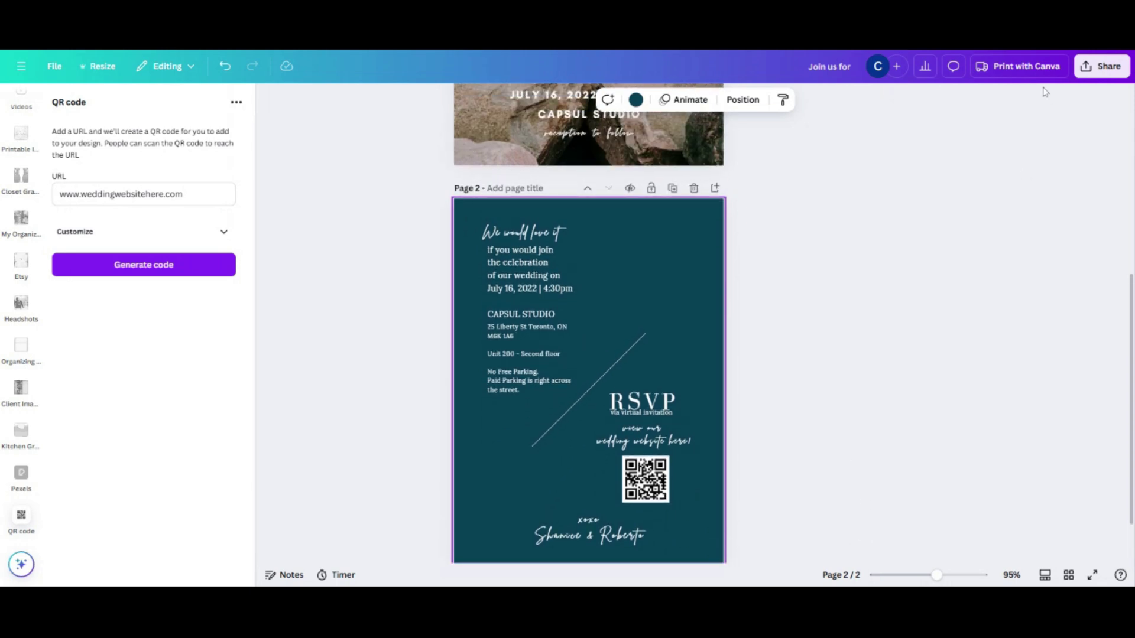
click(1010, 68)
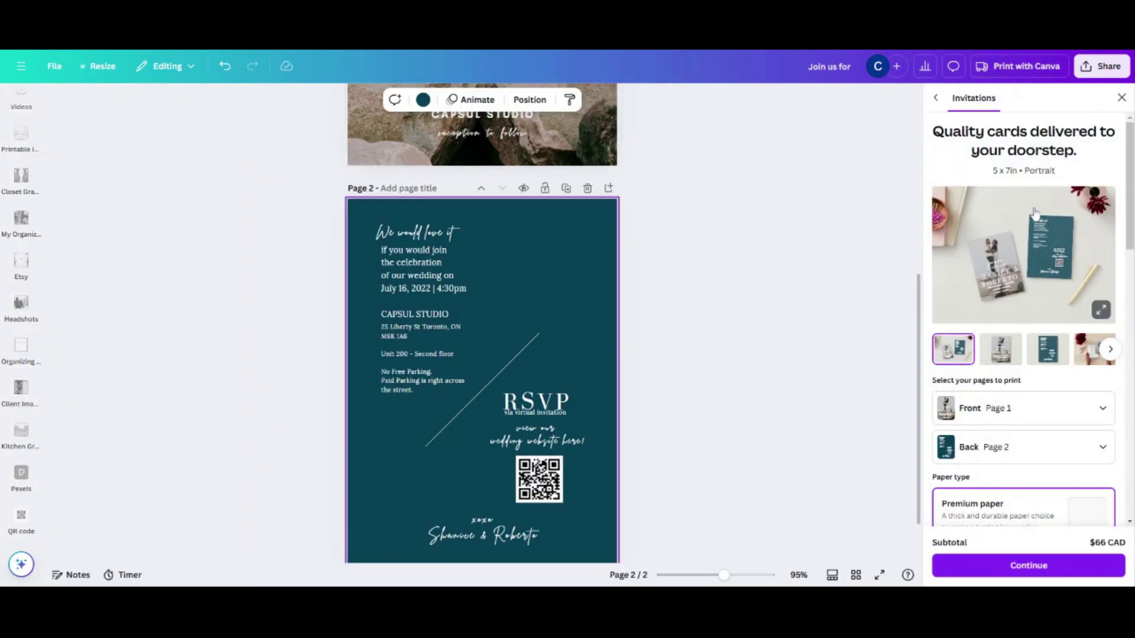
scroll(1034, 213, down, 1)
click(1034, 214)
scroll(1034, 212, down, 3)
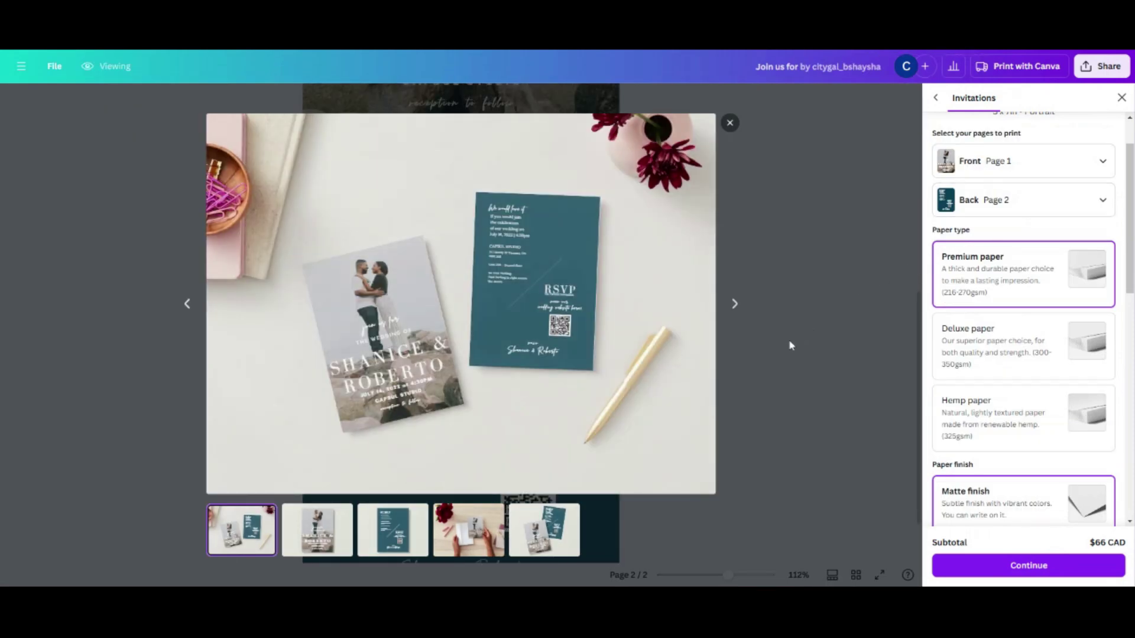
click(736, 306)
click(734, 305)
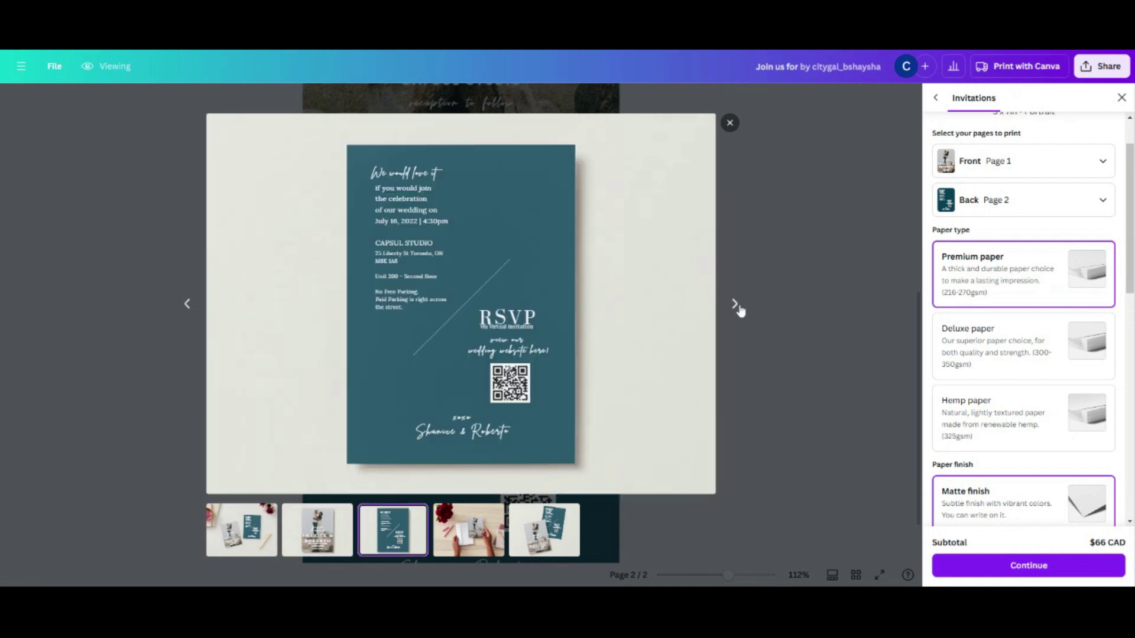
click(736, 306)
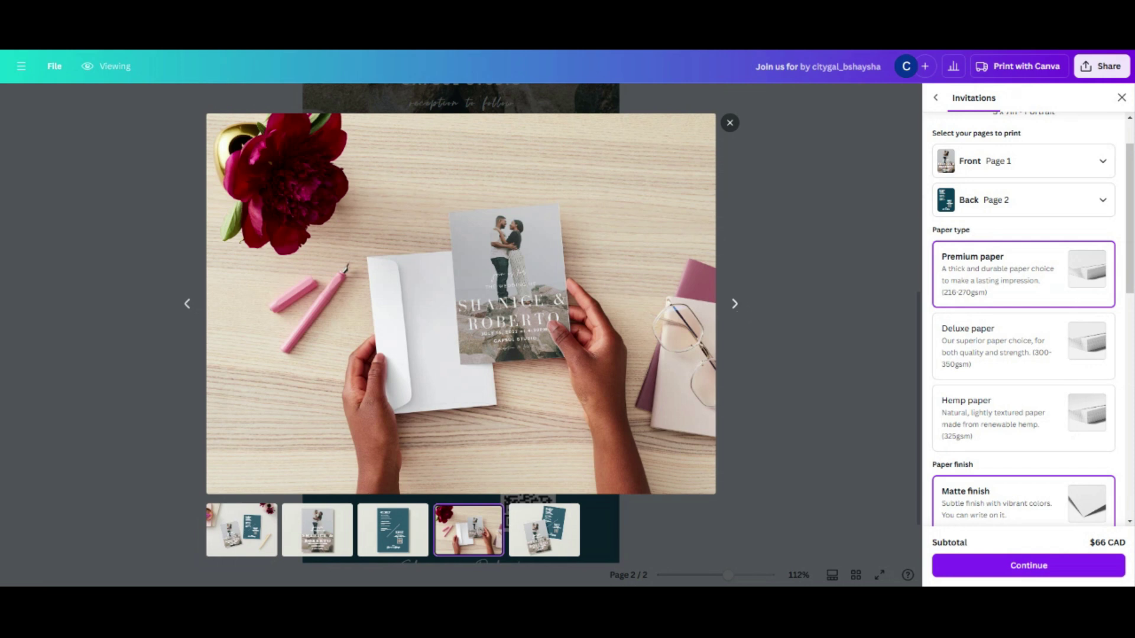
click(736, 306)
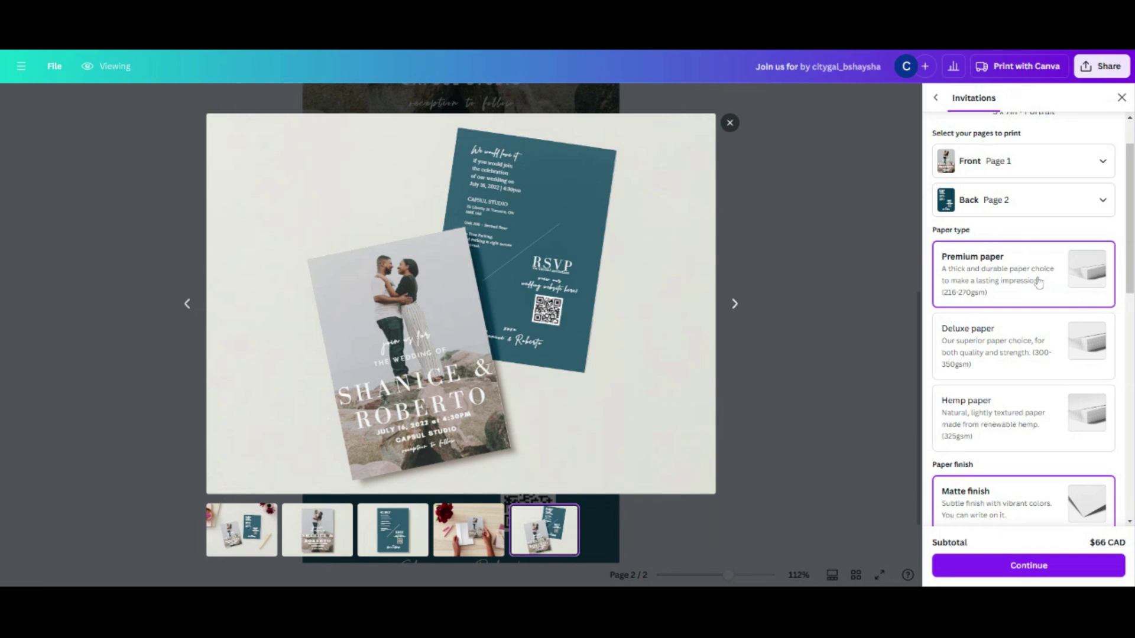
Step: Review the paper, corner and envelope options and the prices per invitation quantity, then close the mockup preview
scroll(1038, 283, down, 5)
scroll(1038, 285, down, 5)
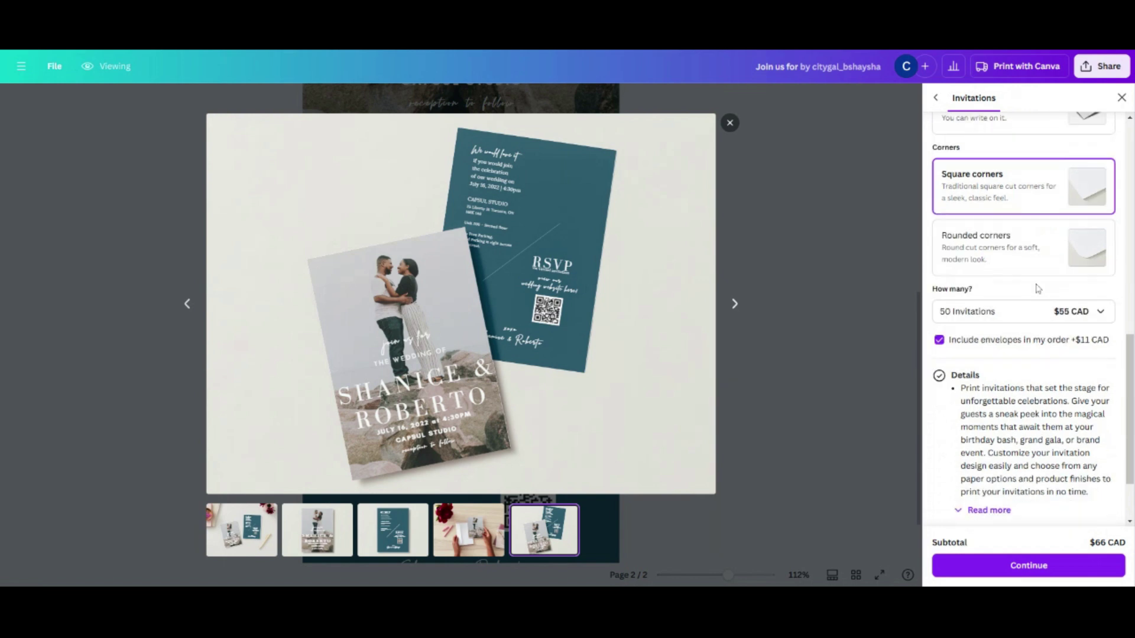
click(1100, 313)
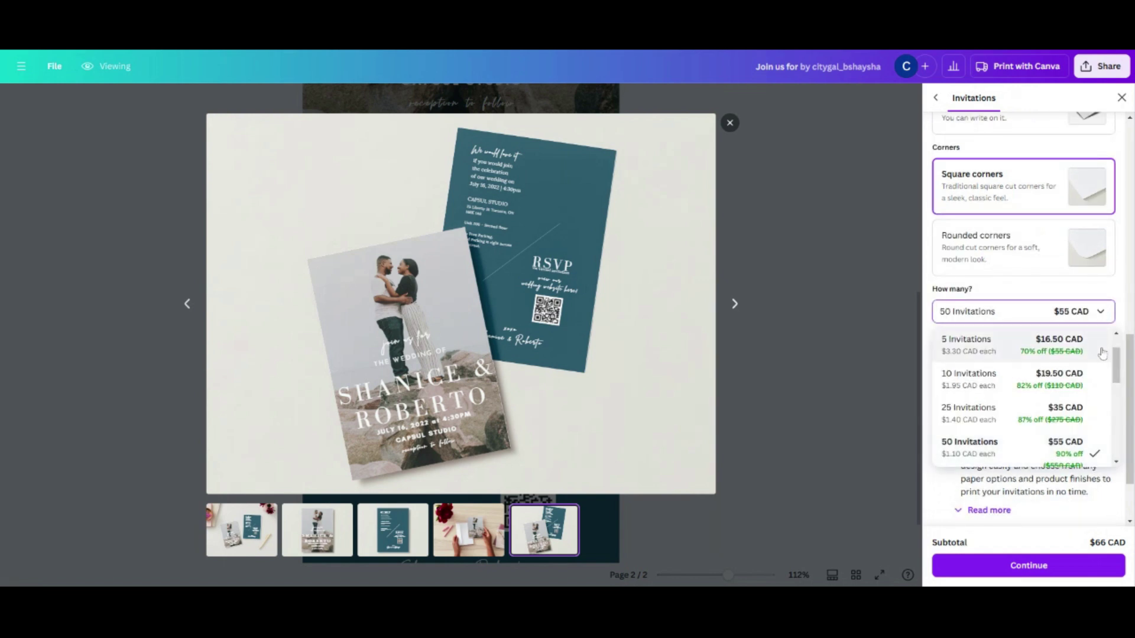
scroll(1102, 353, down, 5)
scroll(1102, 353, up, 5)
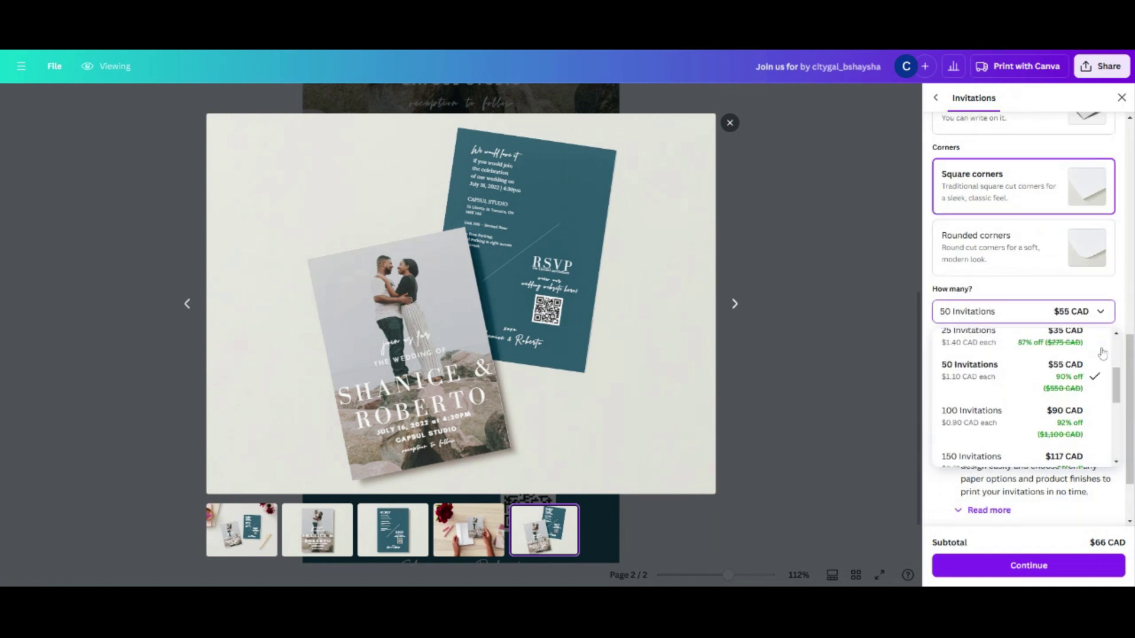
scroll(1102, 354, down, 5)
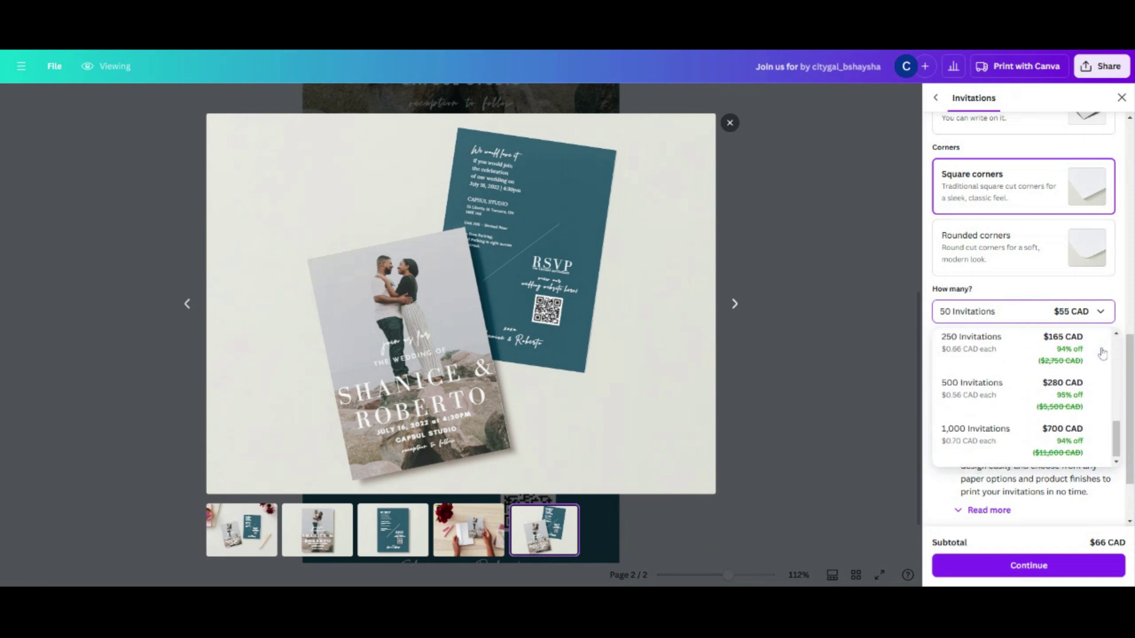
scroll(1102, 353, up, 5)
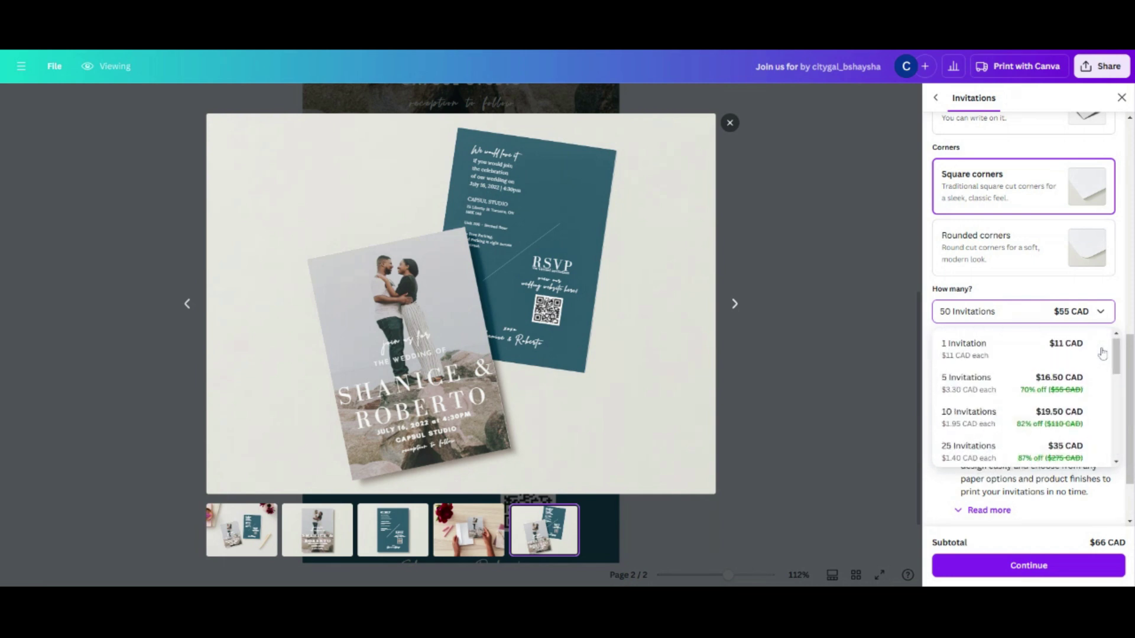
click(854, 286)
scroll(751, 231, up, 5)
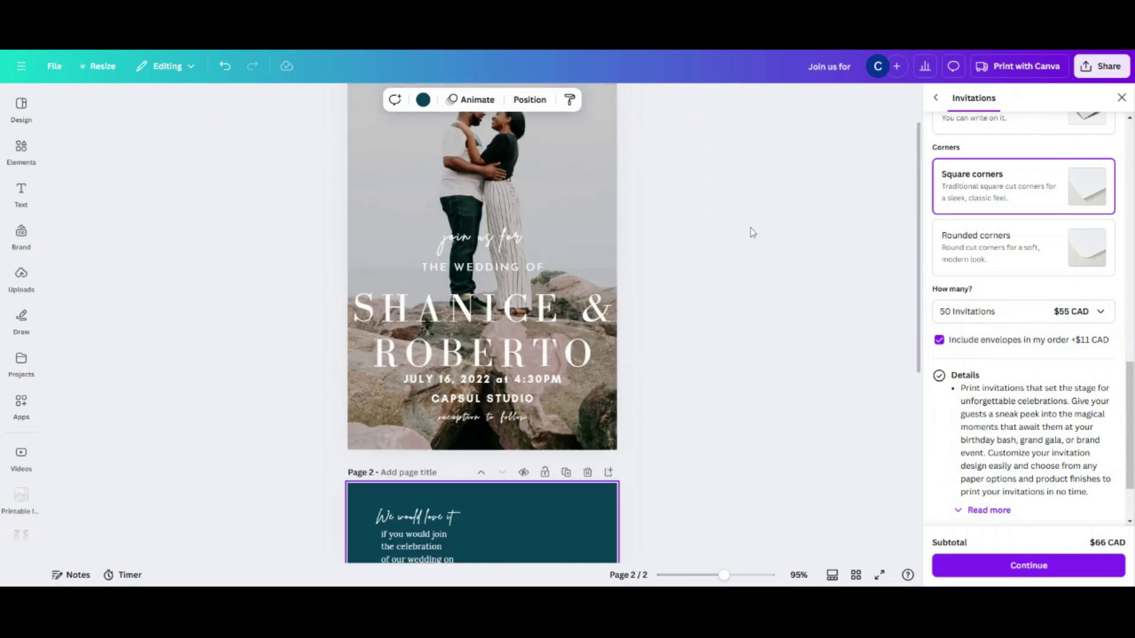